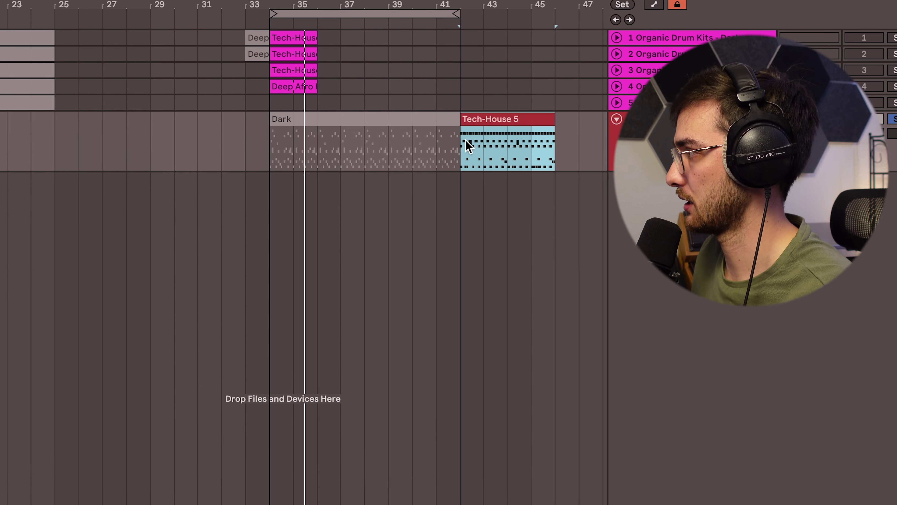
drag(555, 28, 325, 30)
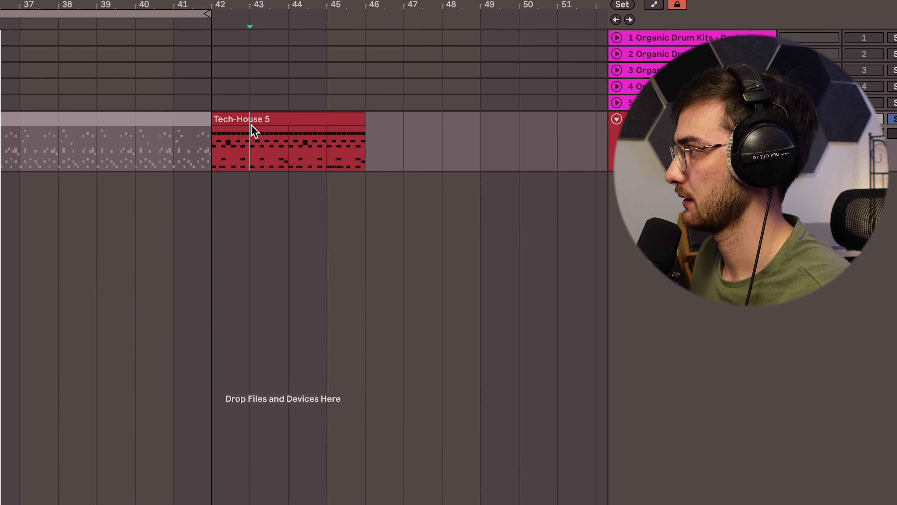
click(262, 119)
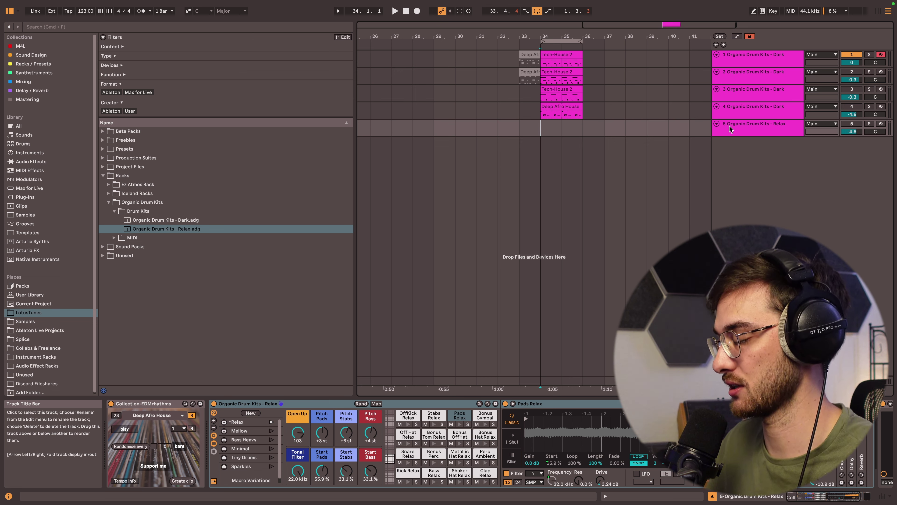
Fold all the existing drum kit tracks and insert a new MIDI track below track 5.
click(730, 127)
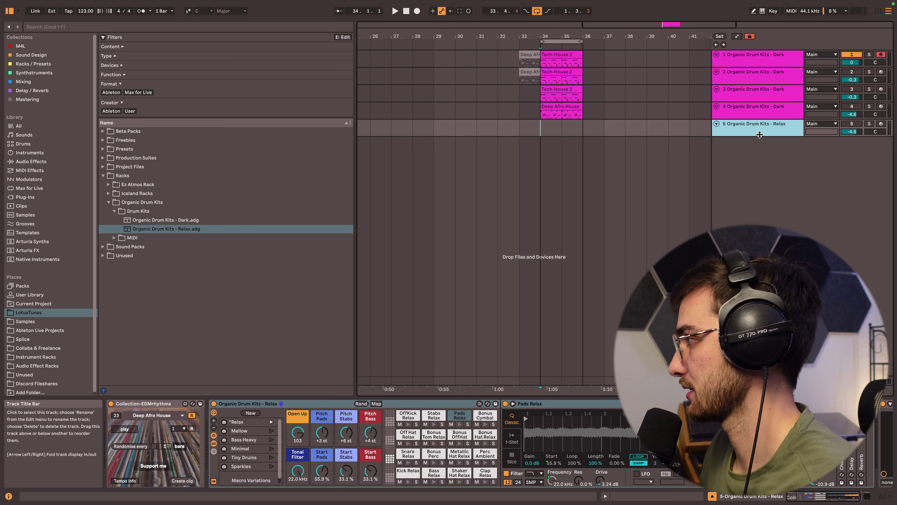
key(cmd+a)
key(Left)
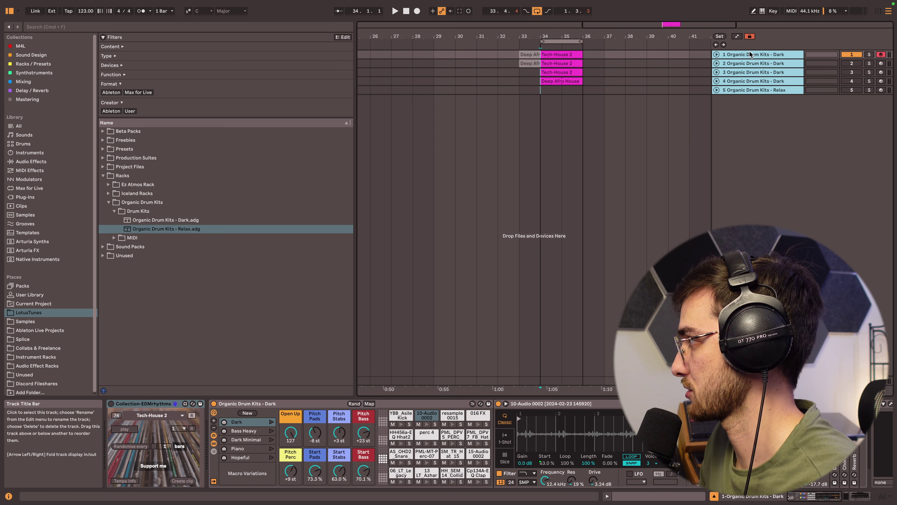
click(753, 90)
key(super+shift+t)
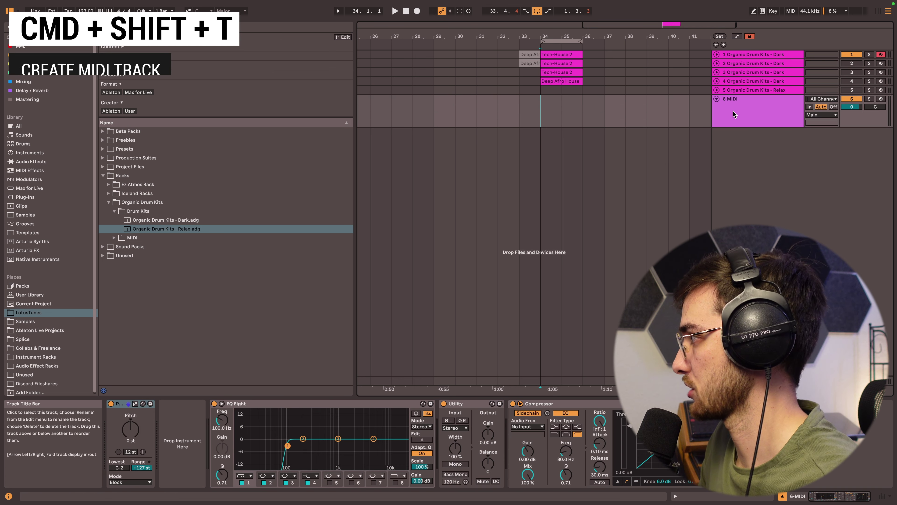
Load Organic Drum Kits - Dark.adg onto the new MIDI track and show the rack's Bonus Hat Dark pad.
click(182, 221)
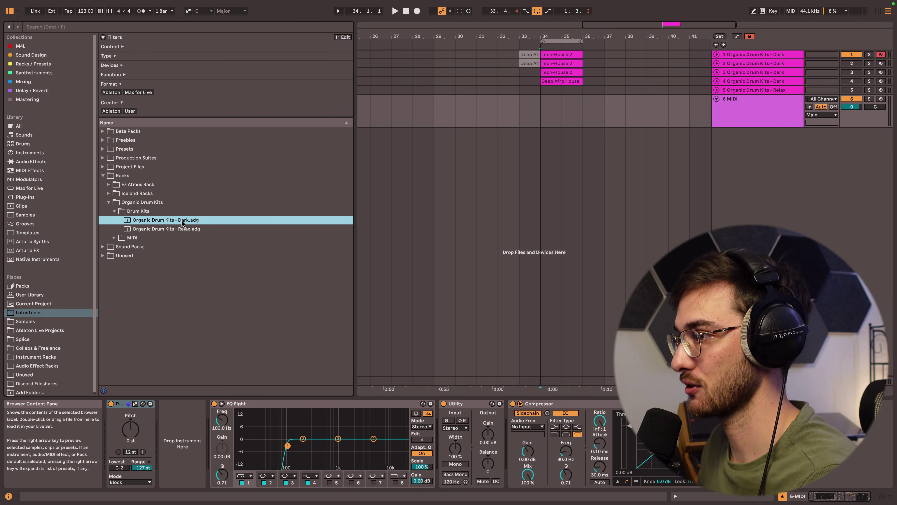
drag(187, 240, 174, 459)
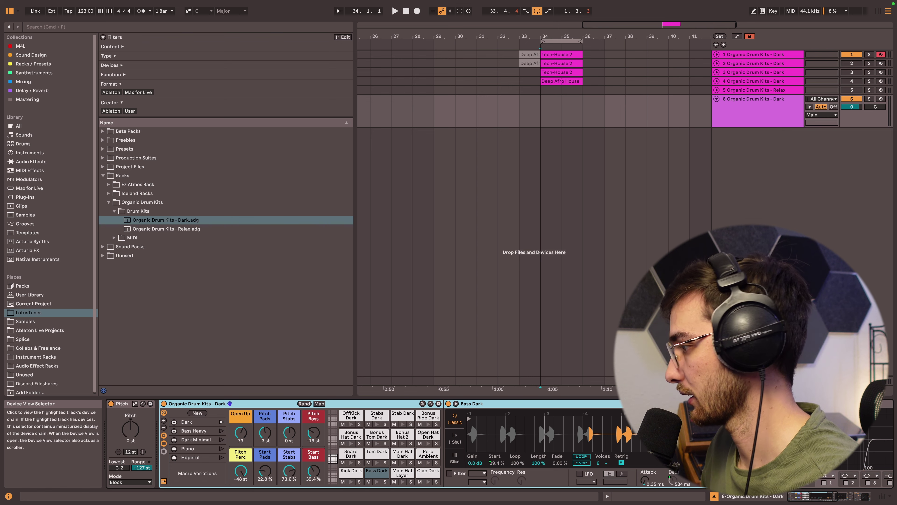
click(347, 414)
click(350, 435)
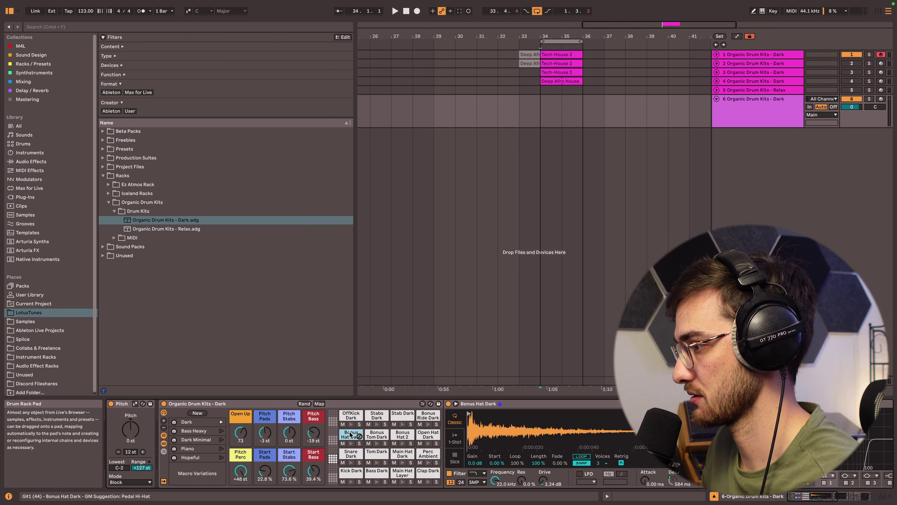
Place Dark Drum Kit - MIDI.mid on track 6 at bar 34 and loop the arrangement over that clip.
click(539, 113)
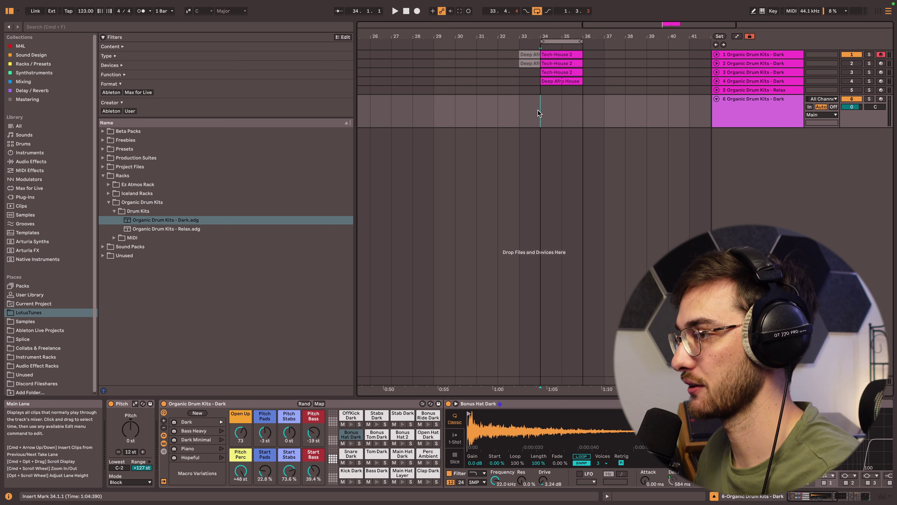
click(114, 241)
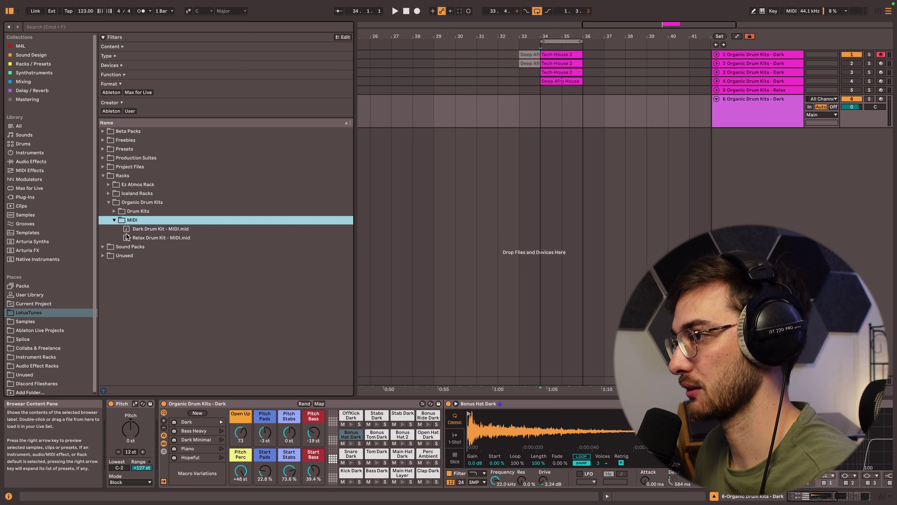
drag(175, 233, 544, 118)
mouse_move(495, 389)
mouse_down()
mouse_move(481, 383)
mouse_move(488, 375)
mouse_up()
key(super+l)
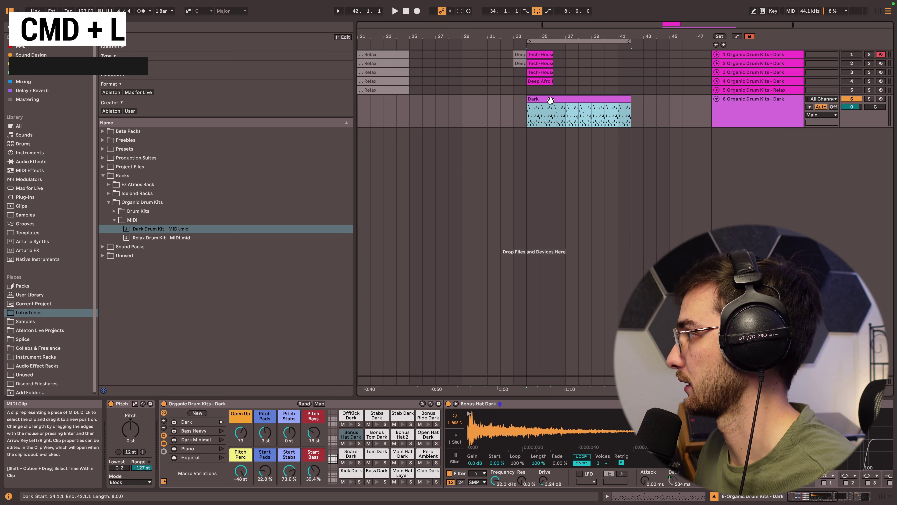
Solo track 6, set its volume to 0.5 and play the loop.
click(766, 126)
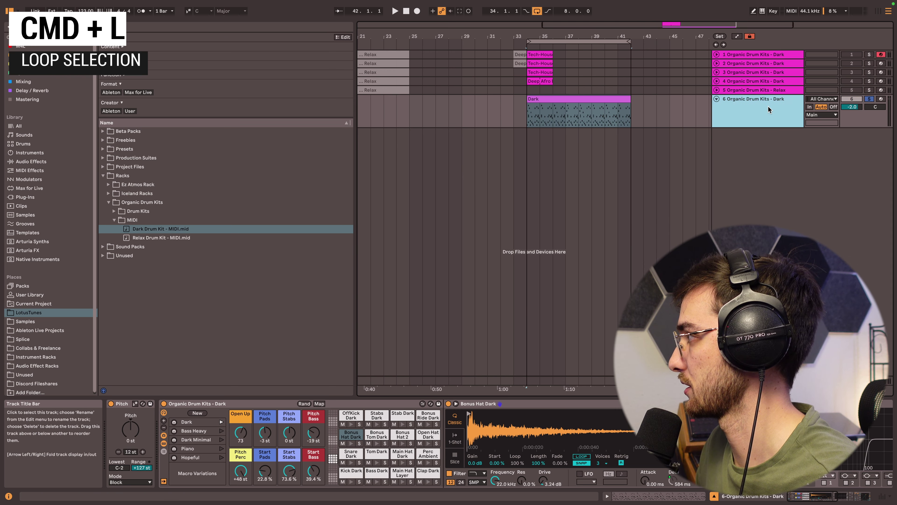
drag(851, 107, 852, 102)
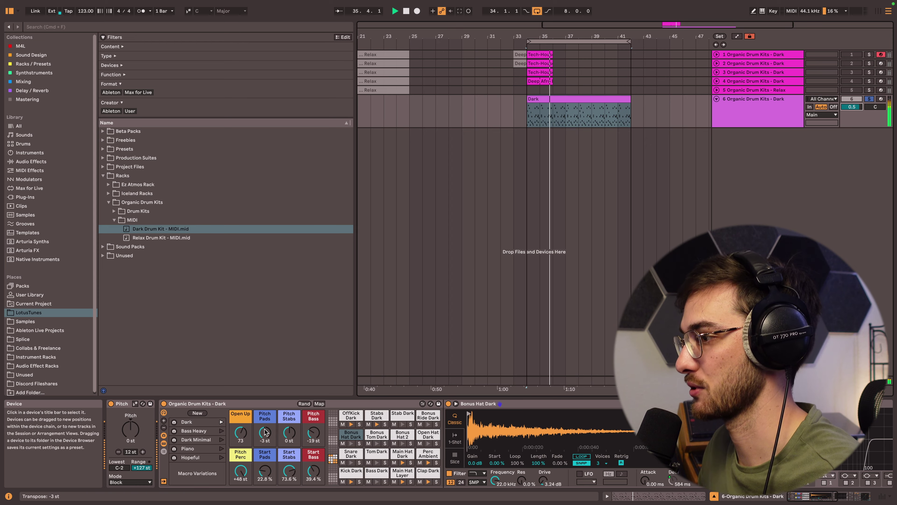
Sweep the rack's Open Up macro up to 108 and down to 23, and settle it at 56.
drag(241, 432, 241, 420)
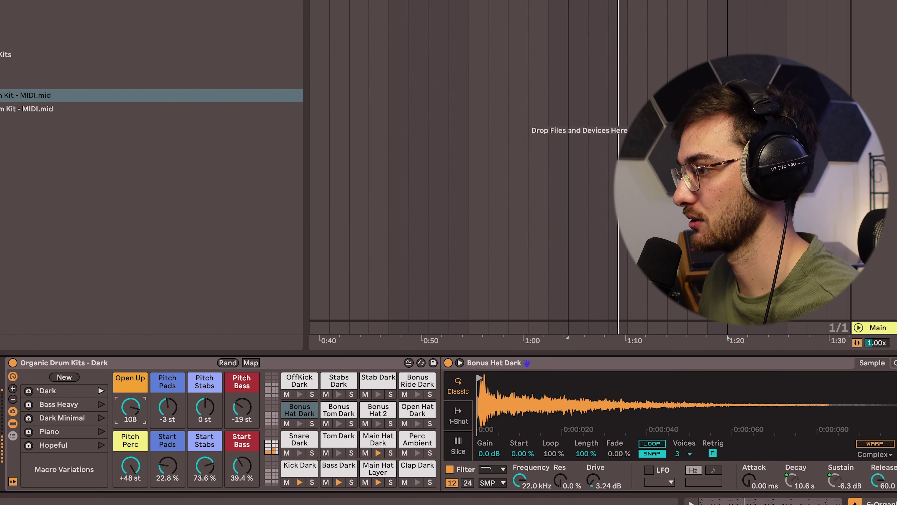
drag(130, 408, 127, 448)
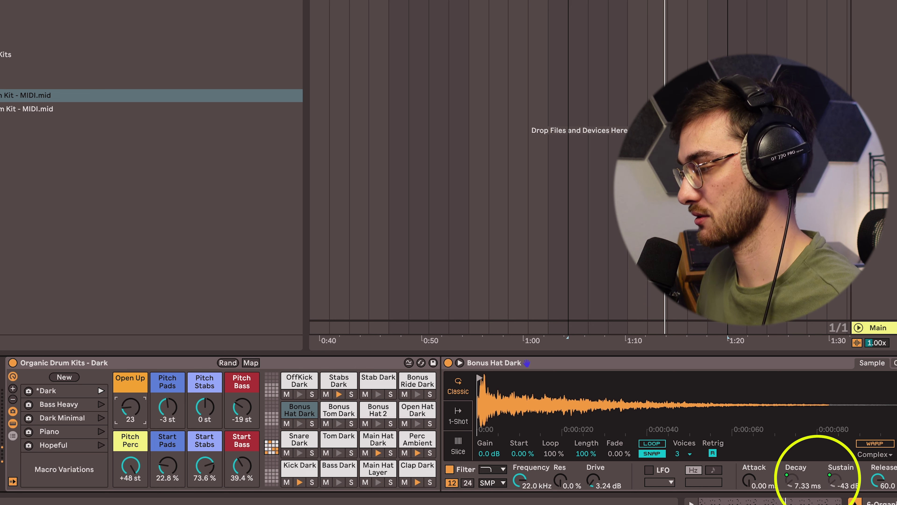
drag(130, 407, 130, 400)
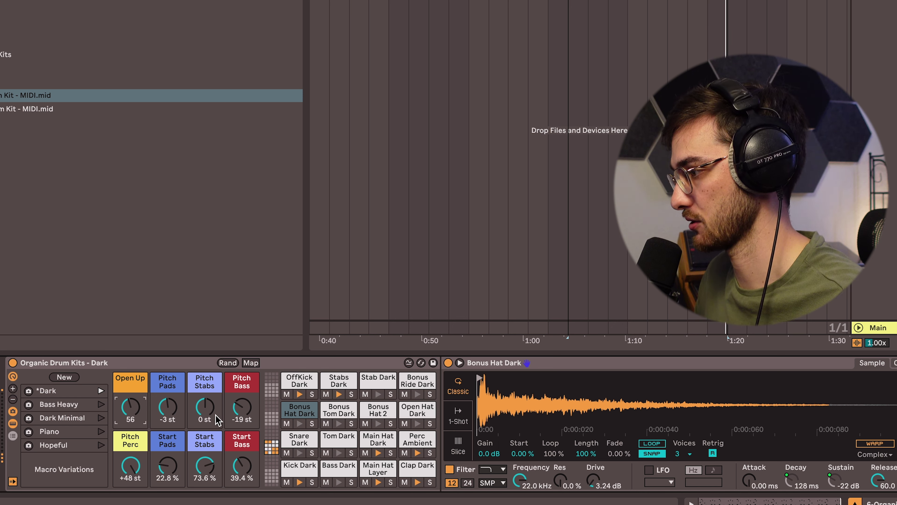
Lower the Pitch Perc macro to -6 st, show the Perc Ambient pad's sample, and raise the macro to +24 st.
click(131, 466)
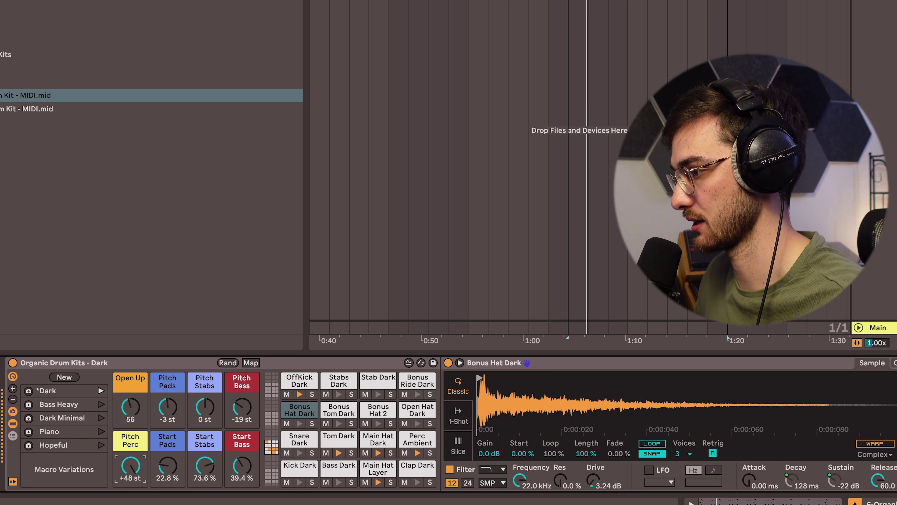
drag(130, 466, 130, 484)
click(417, 440)
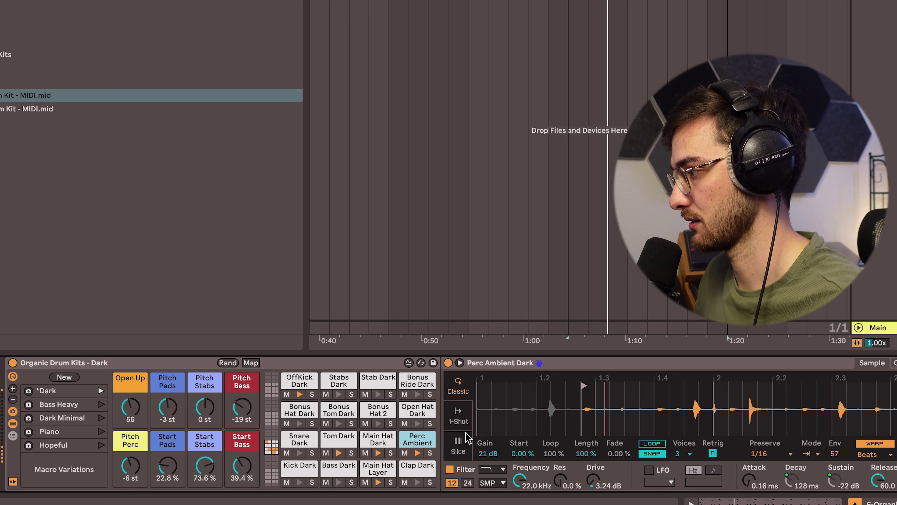
click(130, 466)
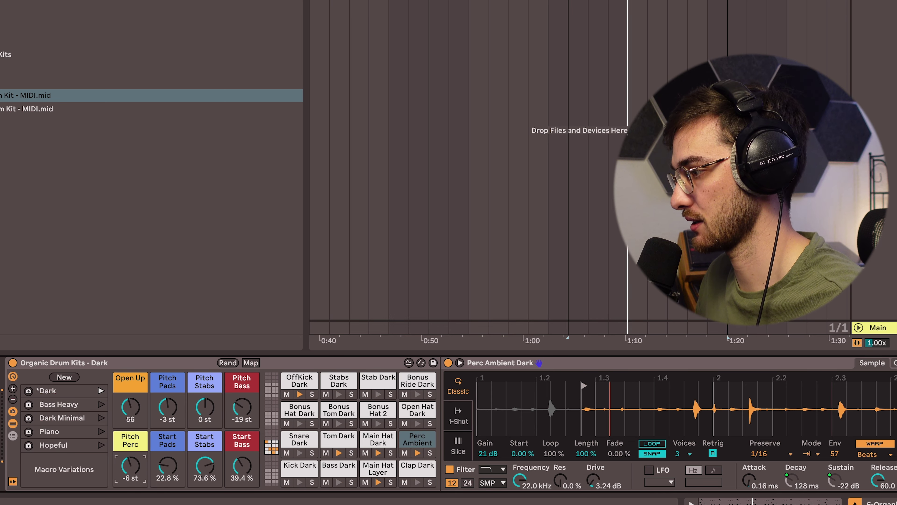
drag(130, 466, 130, 453)
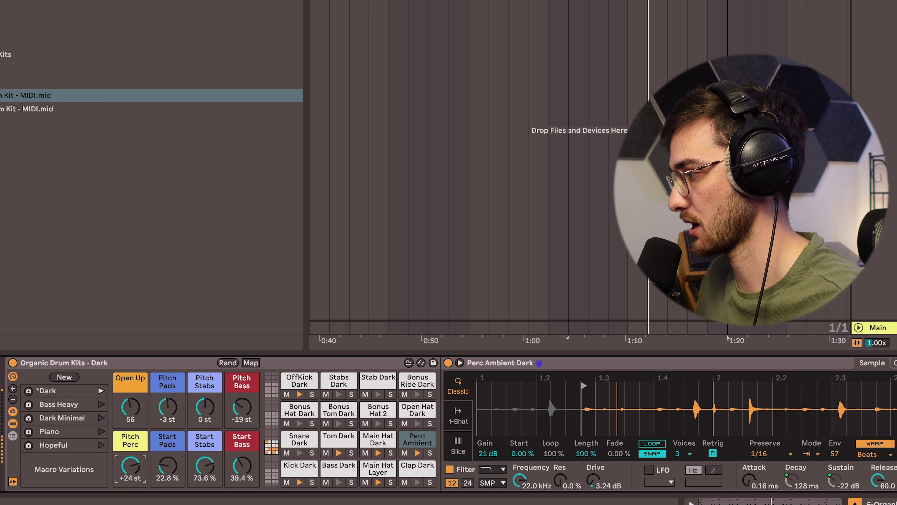
Check the Perc Ambient pad's transposition controls and sample while setting the Pitch Perc macro to +22 st.
click(895, 363)
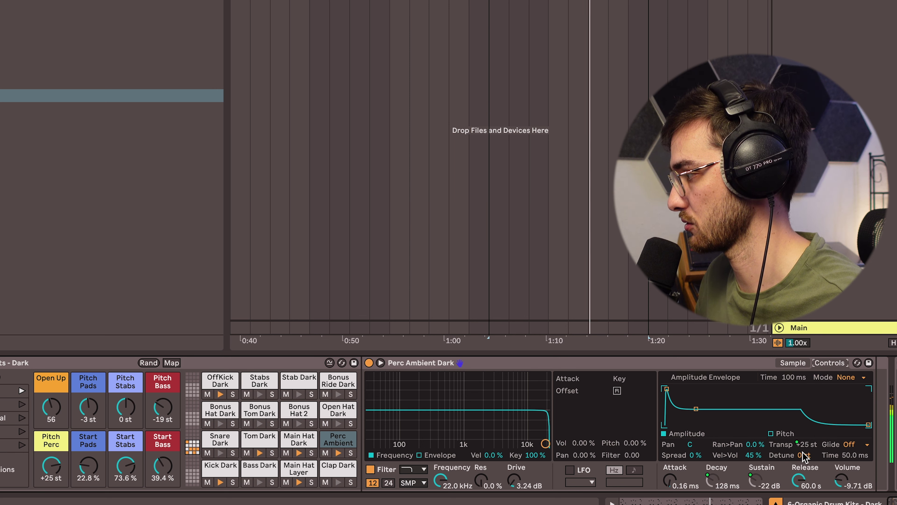
drag(53, 467, 54, 475)
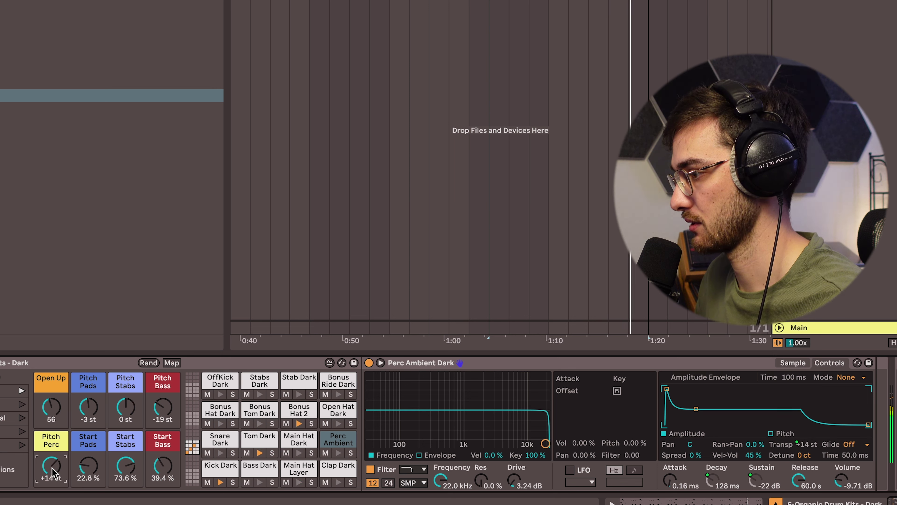
click(793, 363)
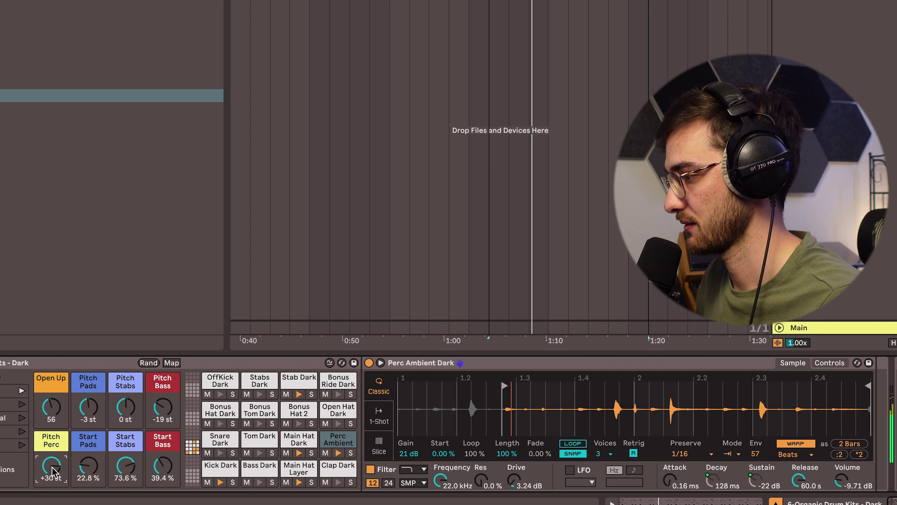
drag(51, 466, 51, 454)
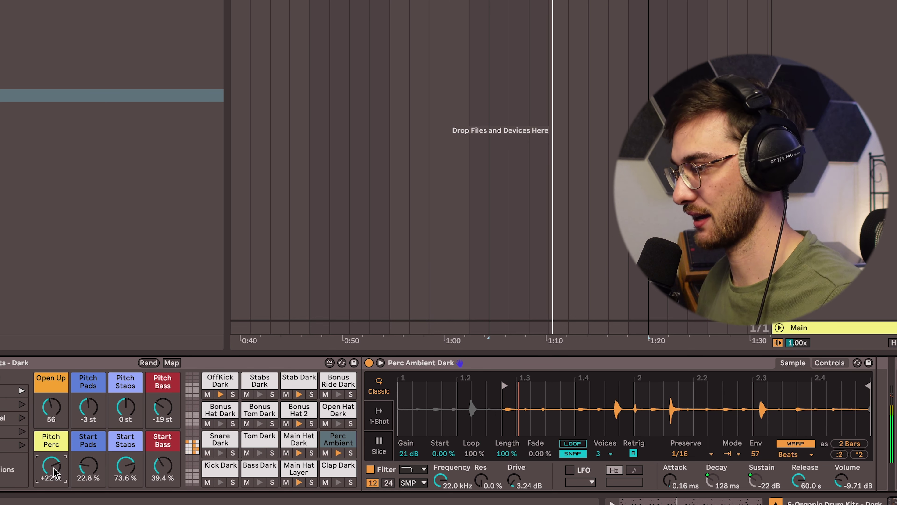
Set the Open Up macro to 104 and audition the Perc Ambient pad by soloing and muting it briefly.
mouse_move(49, 415)
mouse_down()
mouse_move(50, 389)
mouse_move(55, 403)
mouse_up()
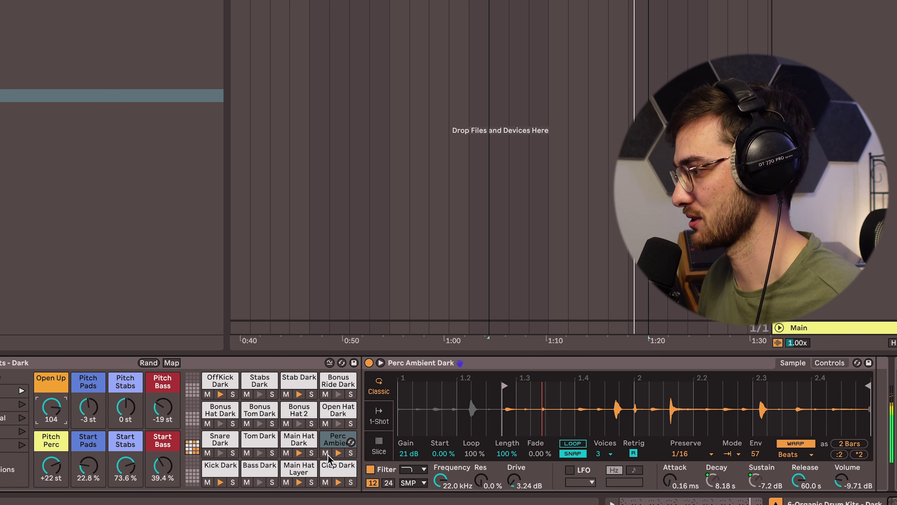
click(350, 453)
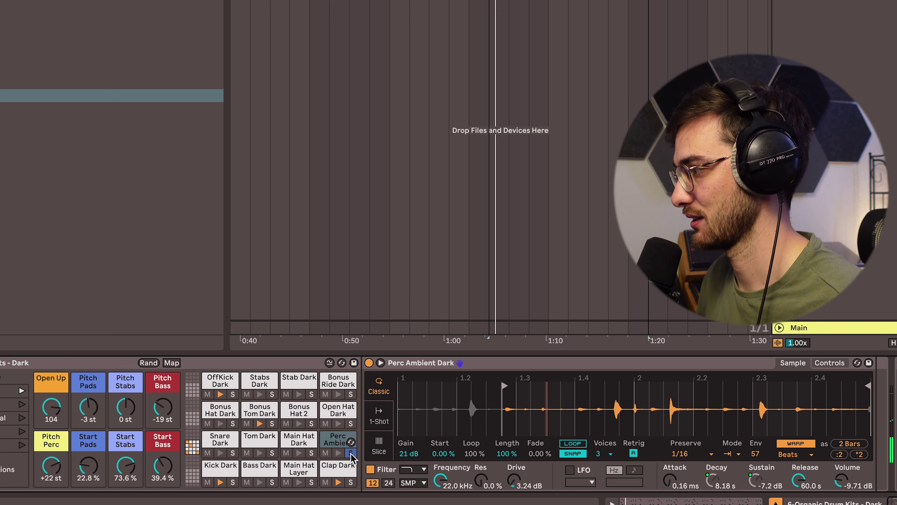
click(351, 453)
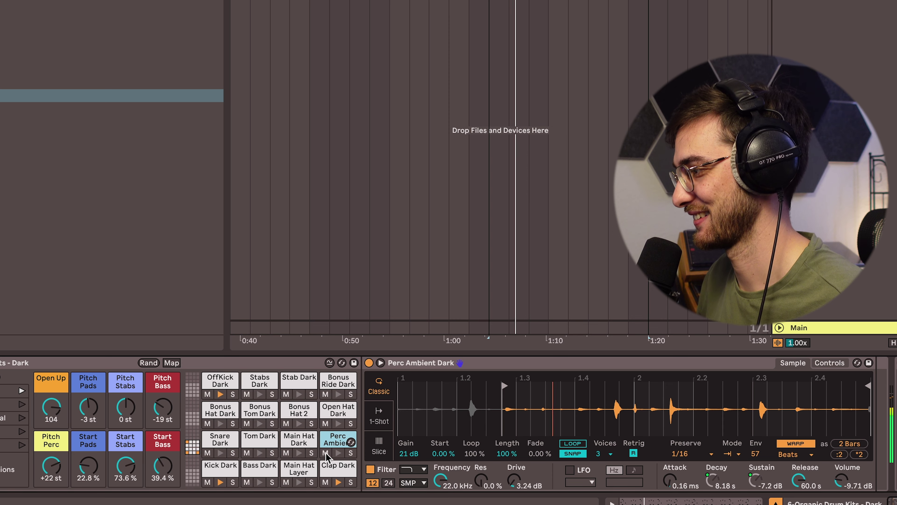
click(326, 453)
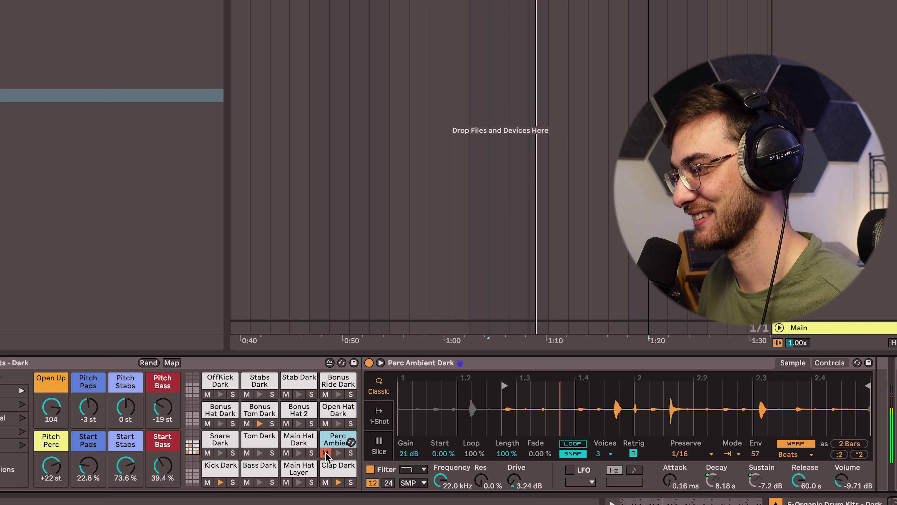
click(325, 453)
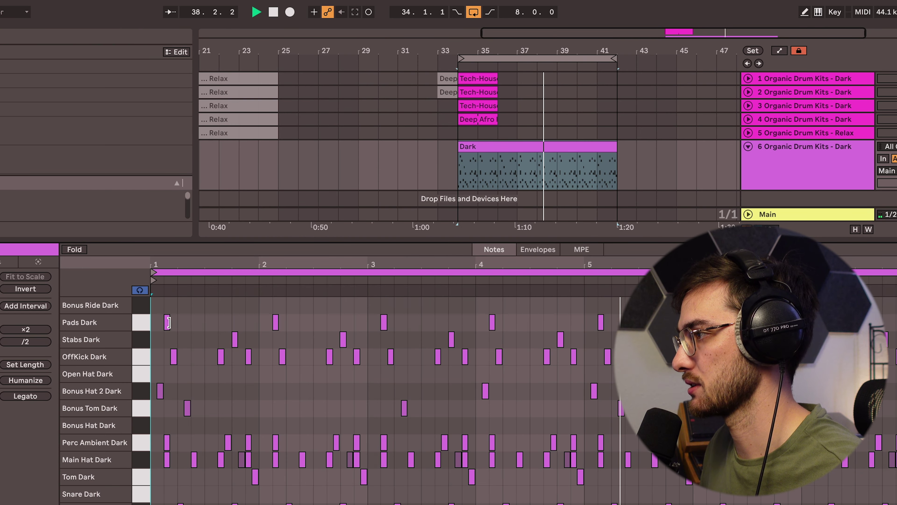
Select all Pads Dark notes in the Dark clip's note editor and return to the drum rack.
click(142, 323)
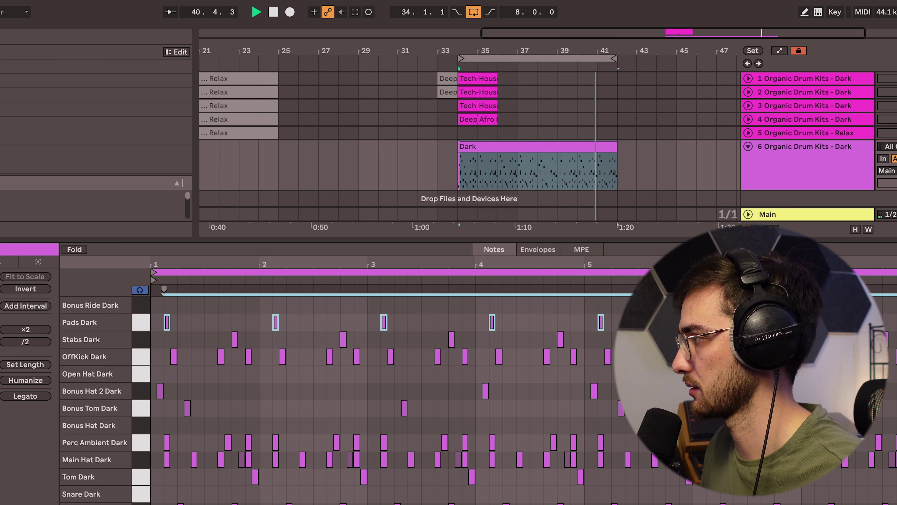
key(ctrl+alt+l)
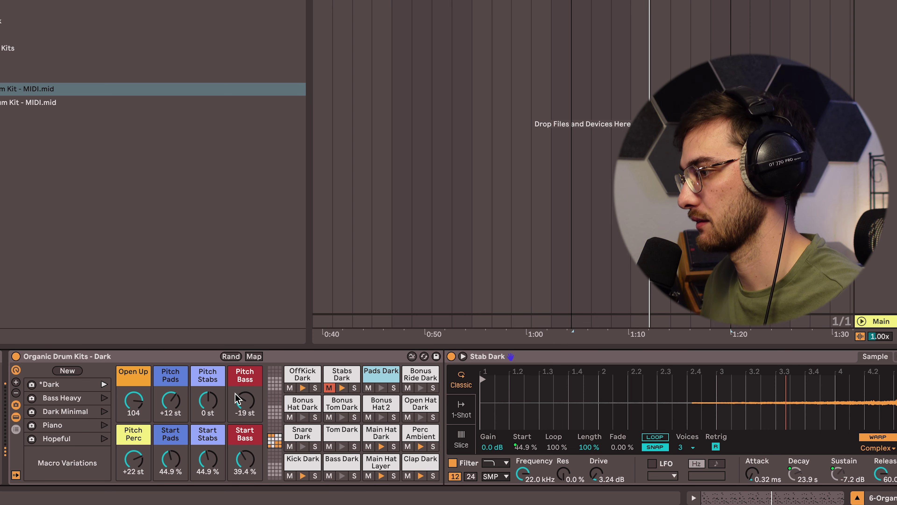
Set the Pitch Pads macro to +28 st and then +21 st, checking the Stab Dark sampler's transposition and its macro mapping options.
drag(172, 408, 172, 387)
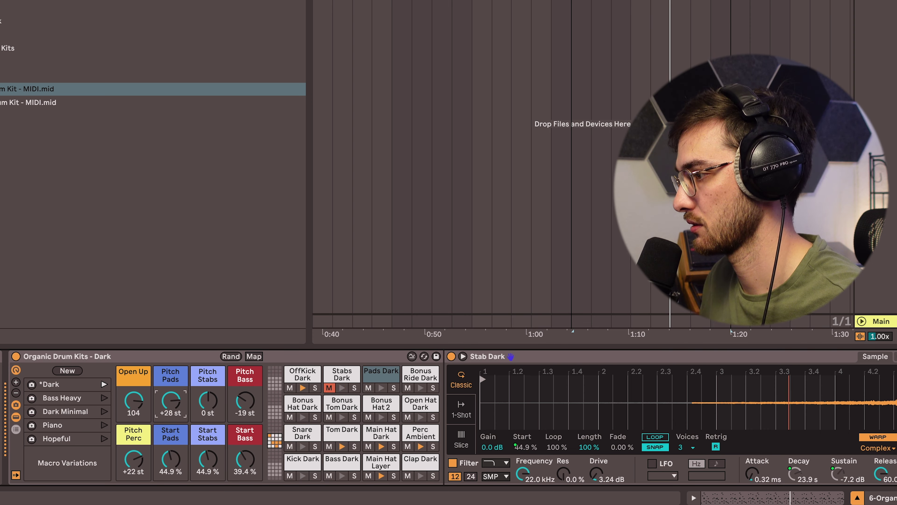
click(801, 356)
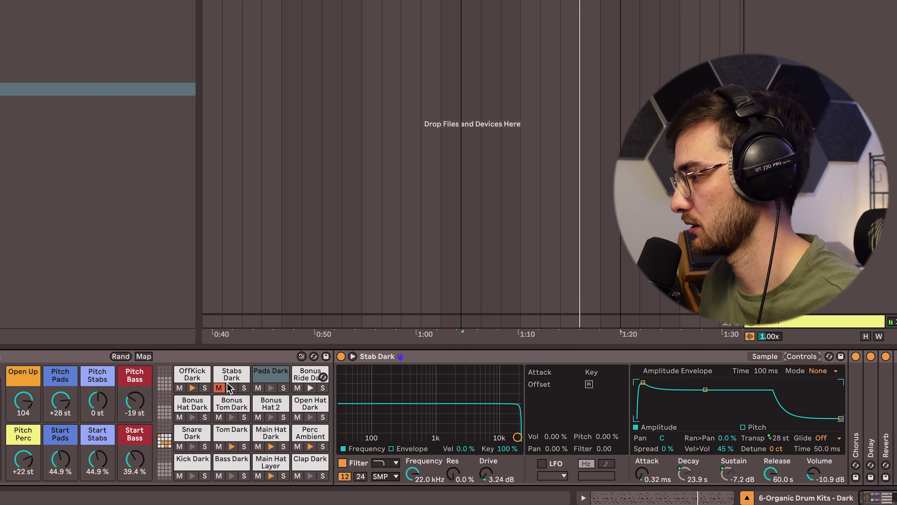
drag(60, 401, 60, 406)
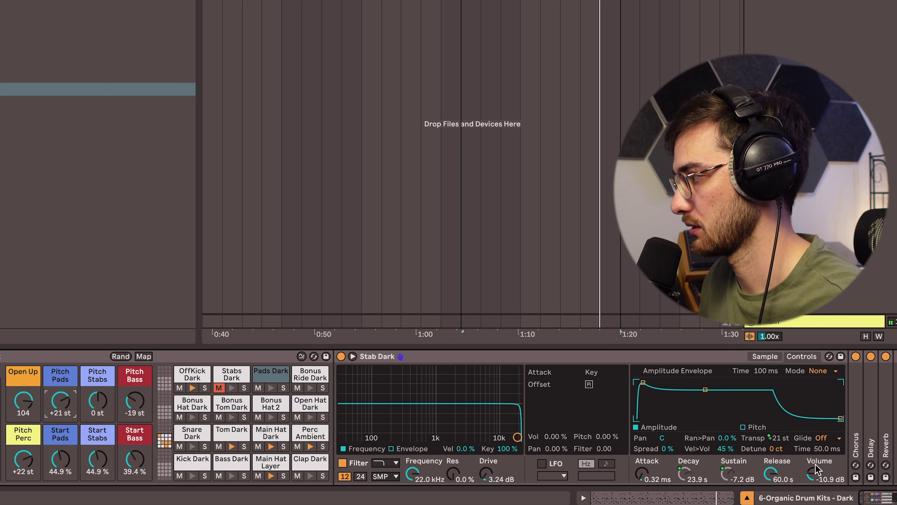
right_click(779, 442)
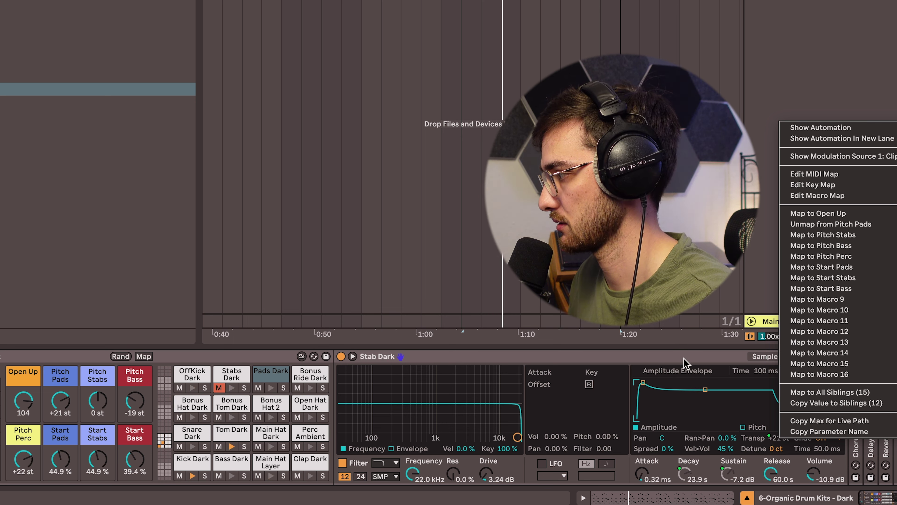
click(692, 362)
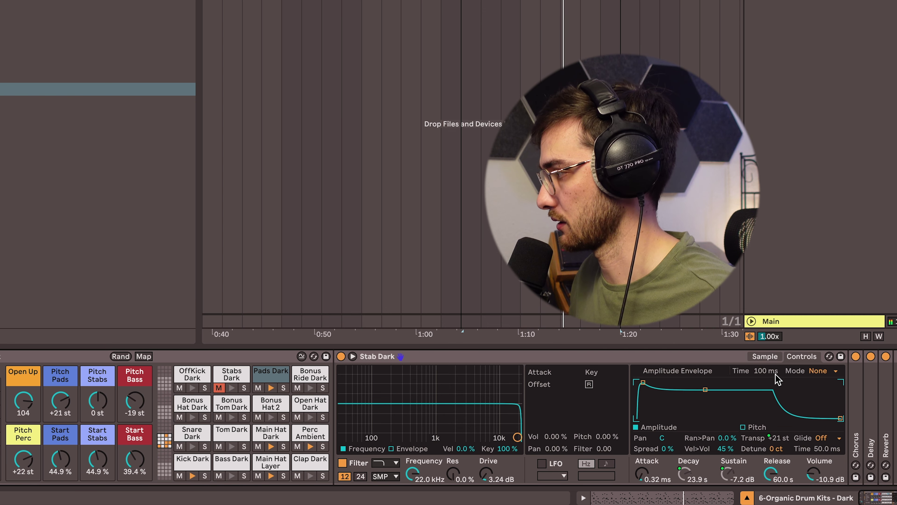
Show the Stab Dark sample waveform, lower the Pitch Pads macro to -3 st and set Start Pads to 78.7 %.
click(764, 356)
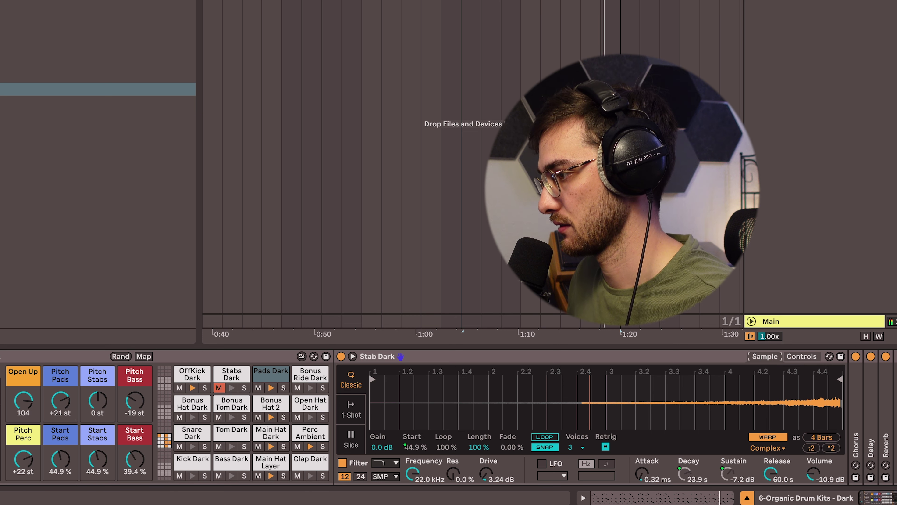
drag(61, 461, 61, 462)
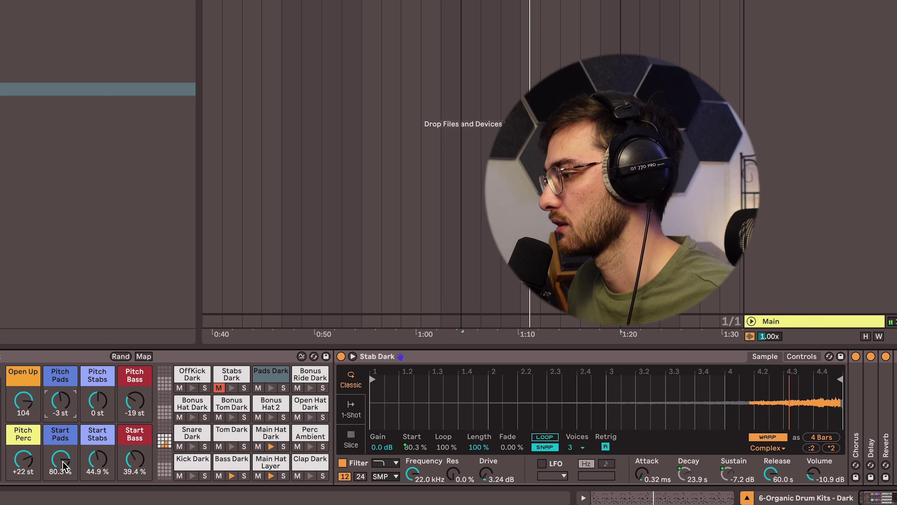
drag(64, 466, 63, 486)
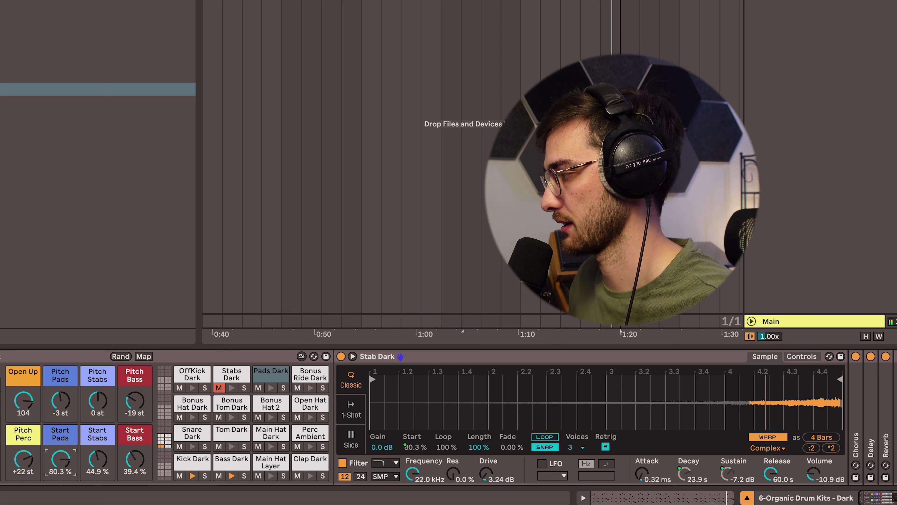
drag(67, 468, 67, 471)
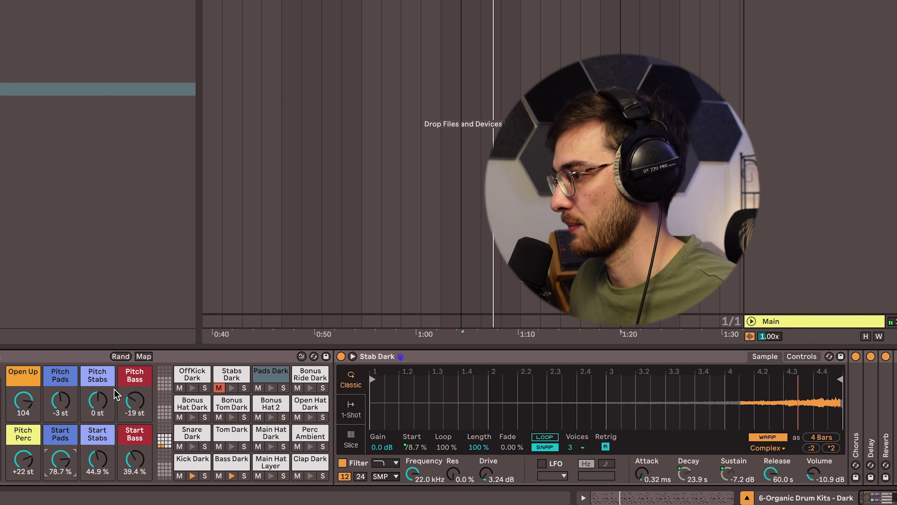
Show the Stabs Dark pad's transposition controls and set the Pitch Stabs macro to -2 st.
click(223, 381)
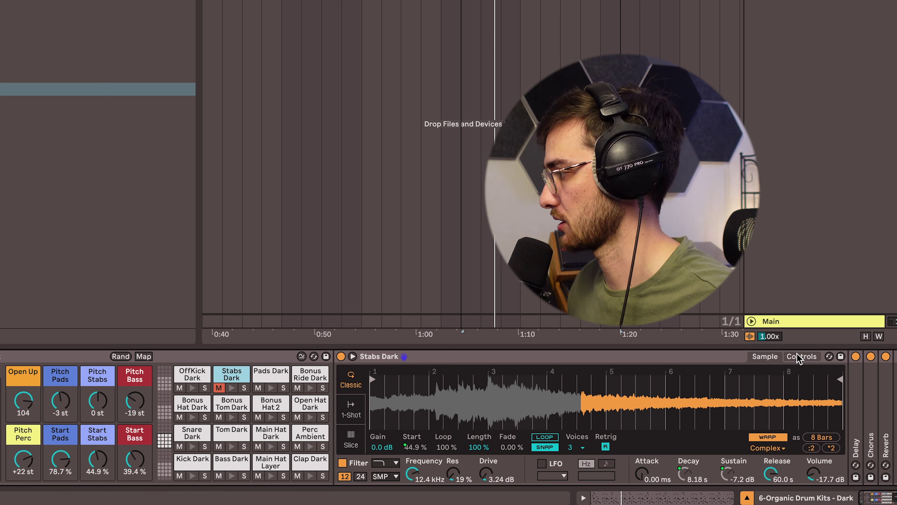
click(820, 356)
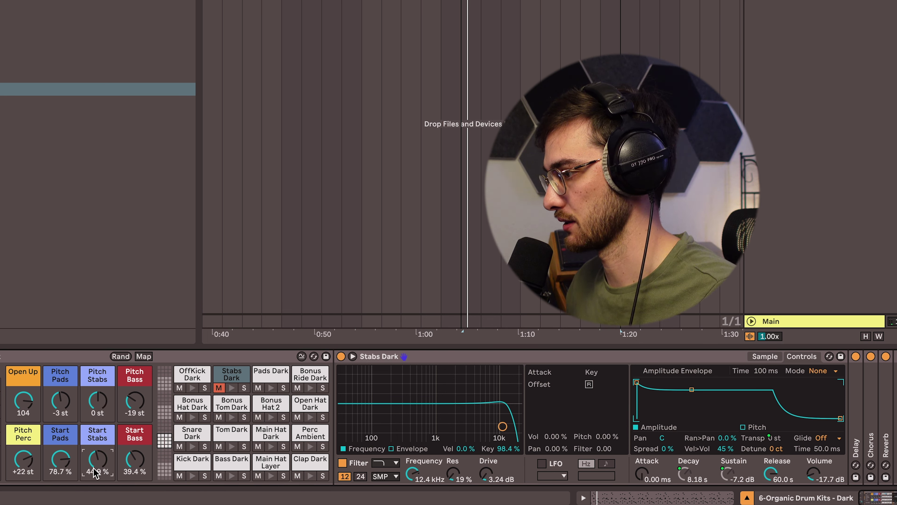
drag(98, 400, 98, 383)
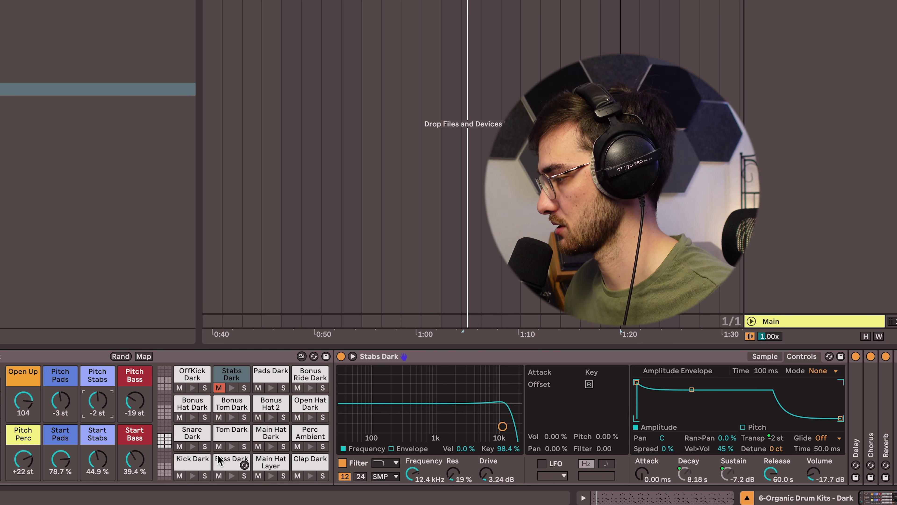
Unmute the Stabs Dark pad and set the Pitch Stabs macro to +7 st and Start Stabs to 11.8 %.
drag(98, 459, 79, 463)
click(219, 388)
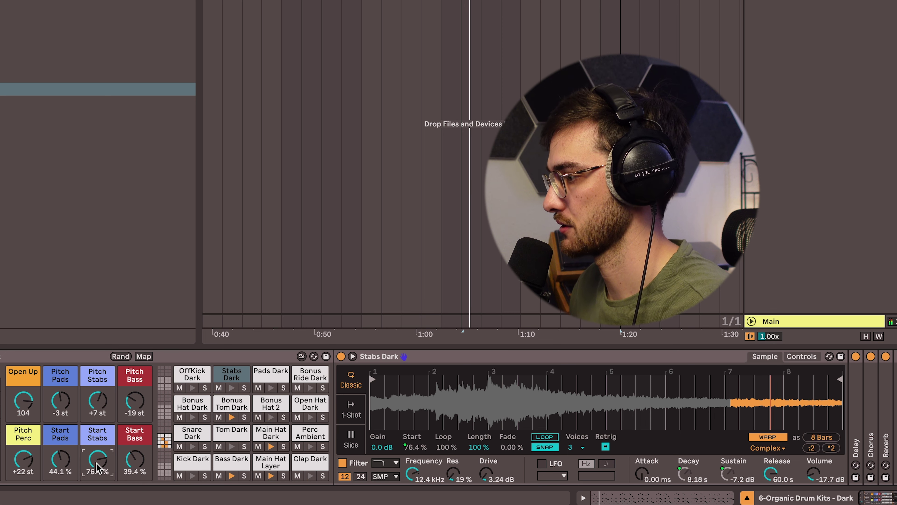
drag(99, 464, 99, 500)
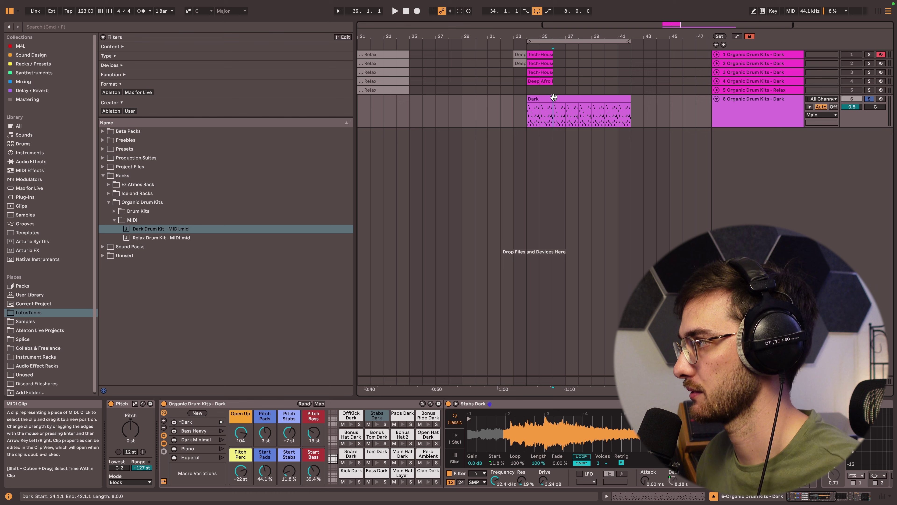
Examine the Stabs Dark notes in the Dark clip's note editor and return to the drum rack.
double_click(554, 99)
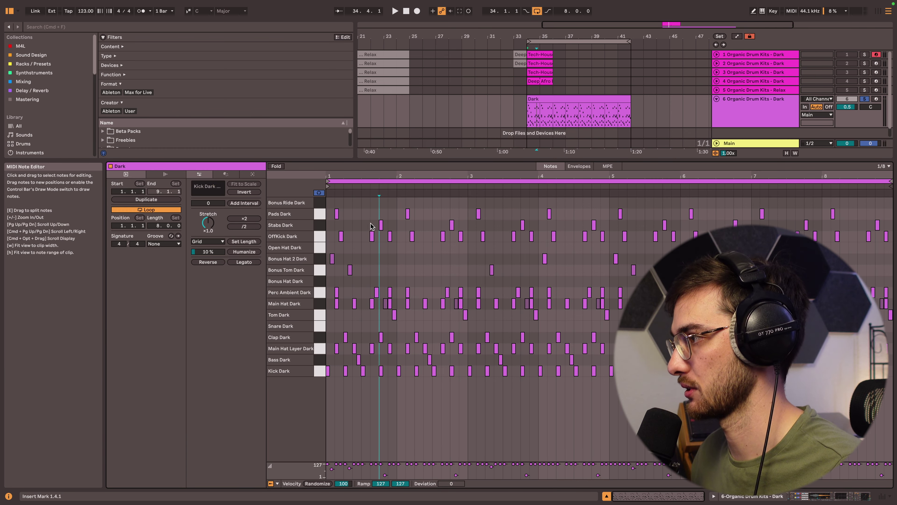
drag(370, 226, 468, 226)
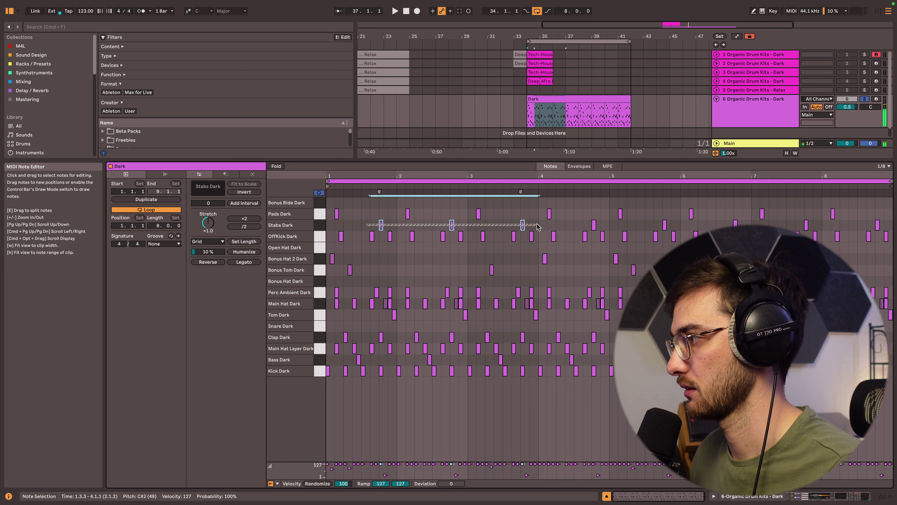
drag(537, 226, 631, 228)
click(617, 231)
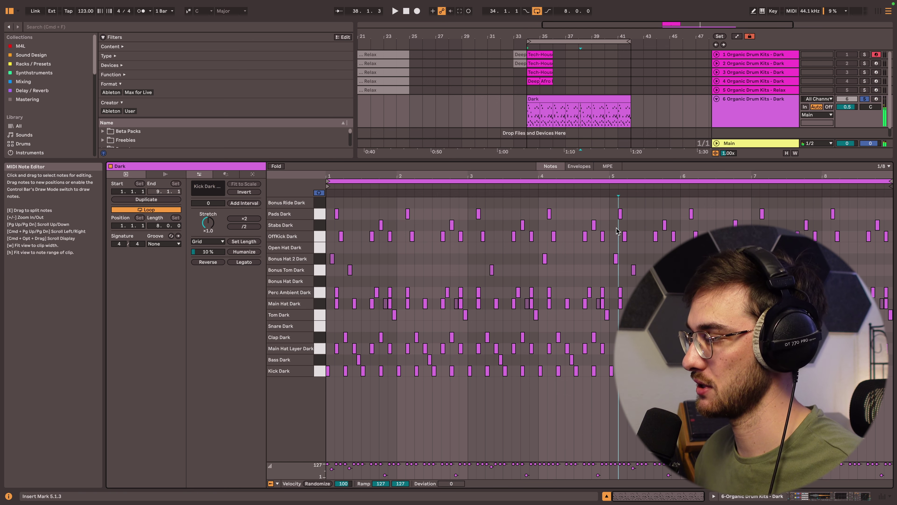
key(shift+Tab)
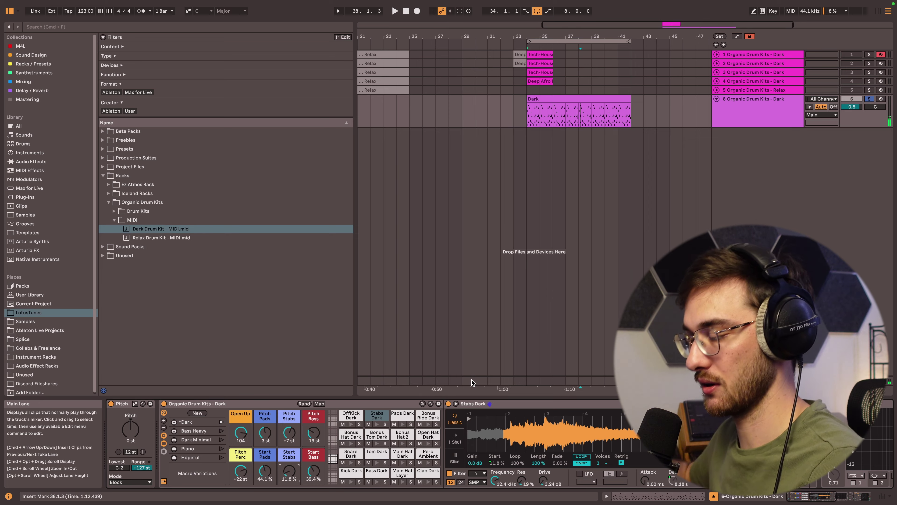
Play the groove while setting Pitch Stabs to -14 st and then +6 st, and Start Stabs to 38.6 % and then 0 %.
key(space)
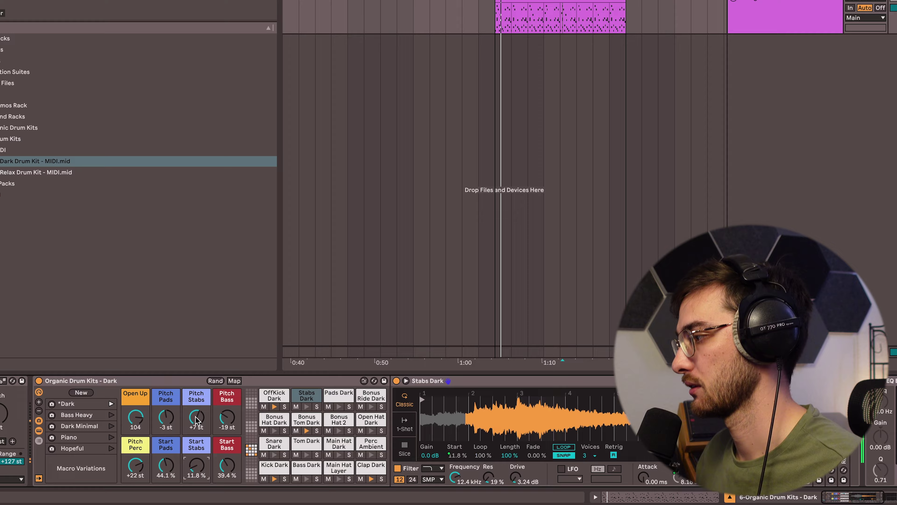
drag(196, 420, 195, 438)
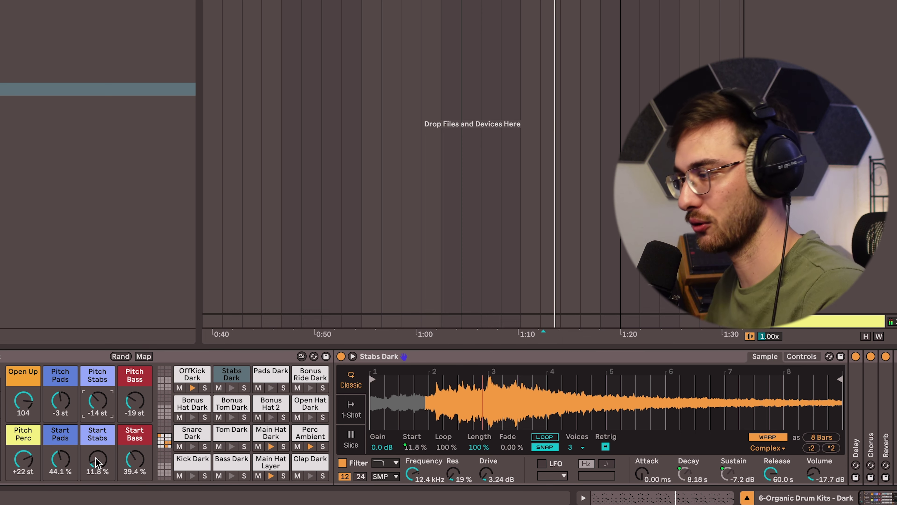
drag(96, 462, 96, 442)
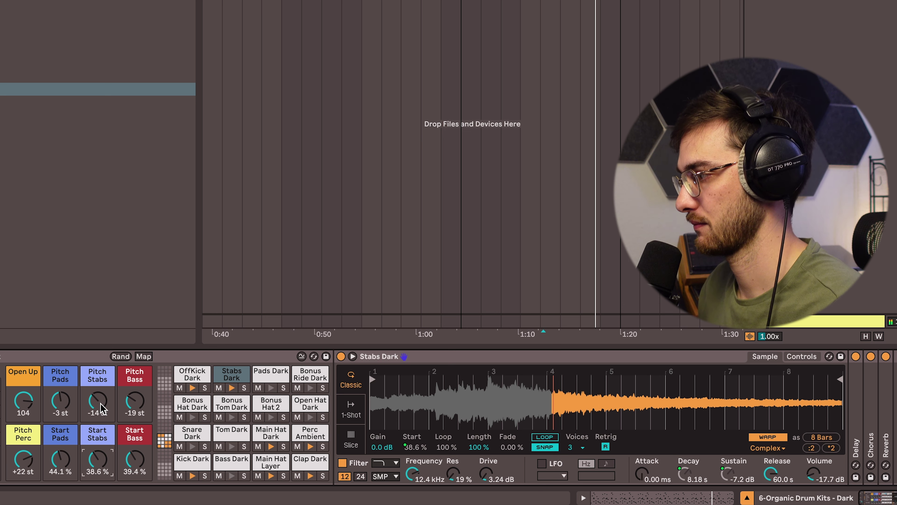
drag(101, 408, 102, 391)
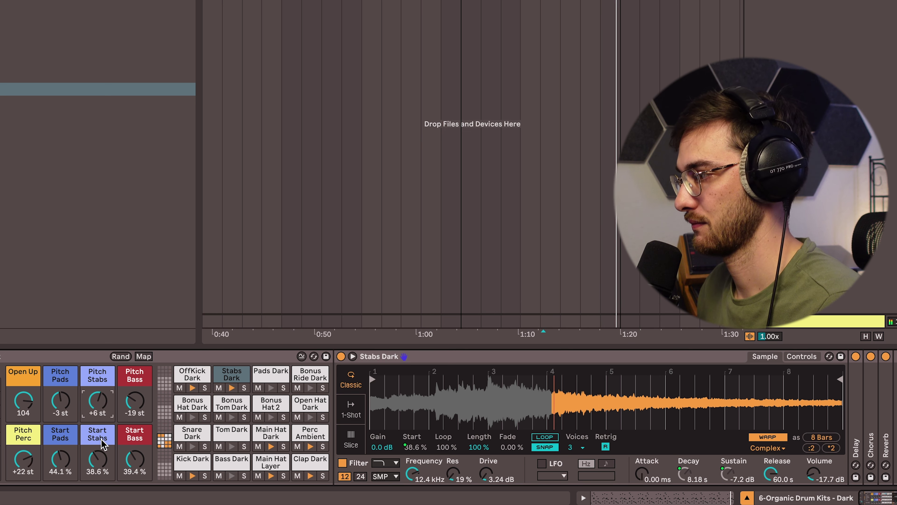
double_click(104, 462)
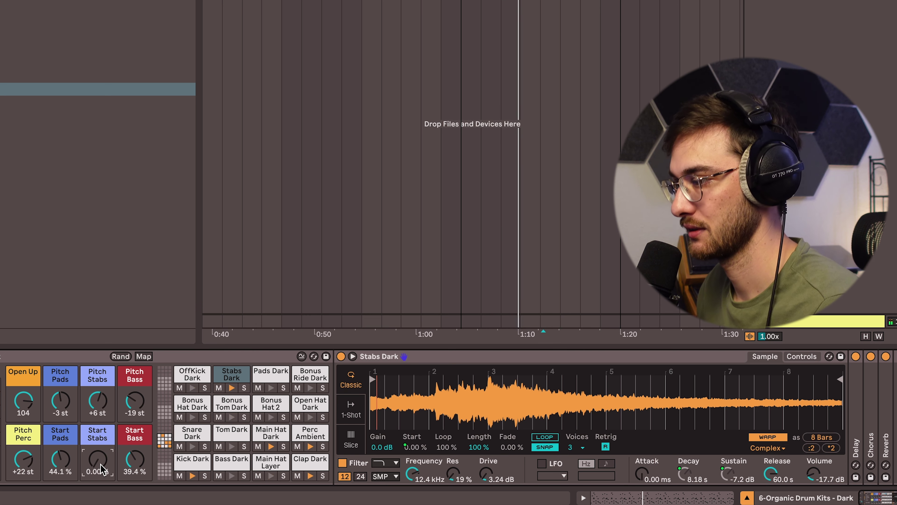
Randomize the rack's macros, check the Bass Dark pad's sample, and randomize the macros again during playback.
click(120, 356)
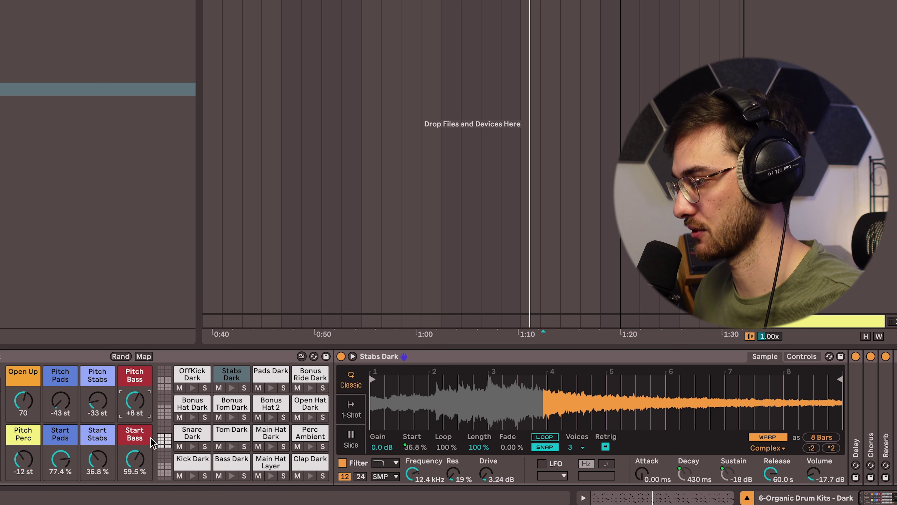
click(229, 464)
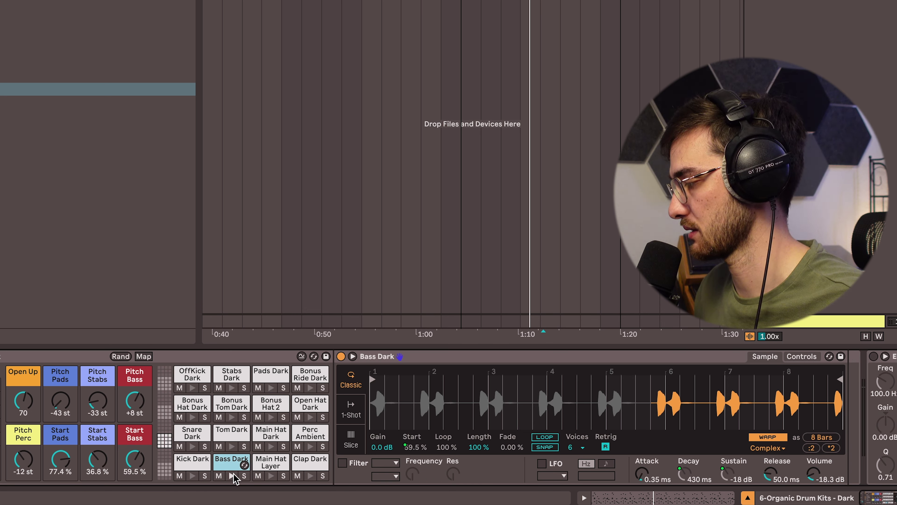
click(245, 355)
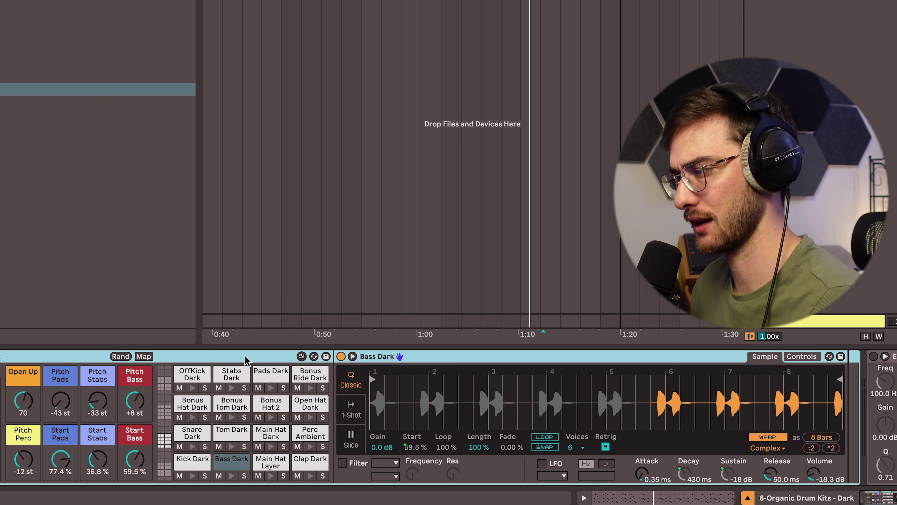
key(space)
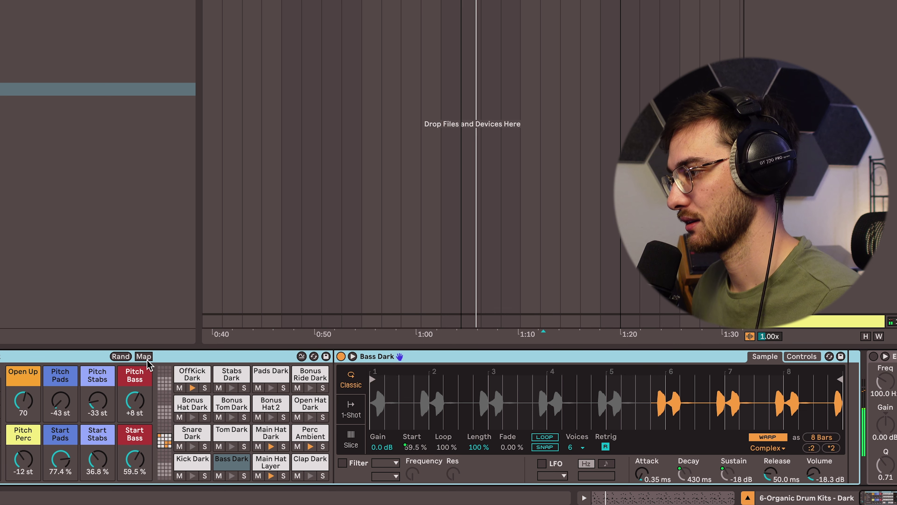
click(121, 356)
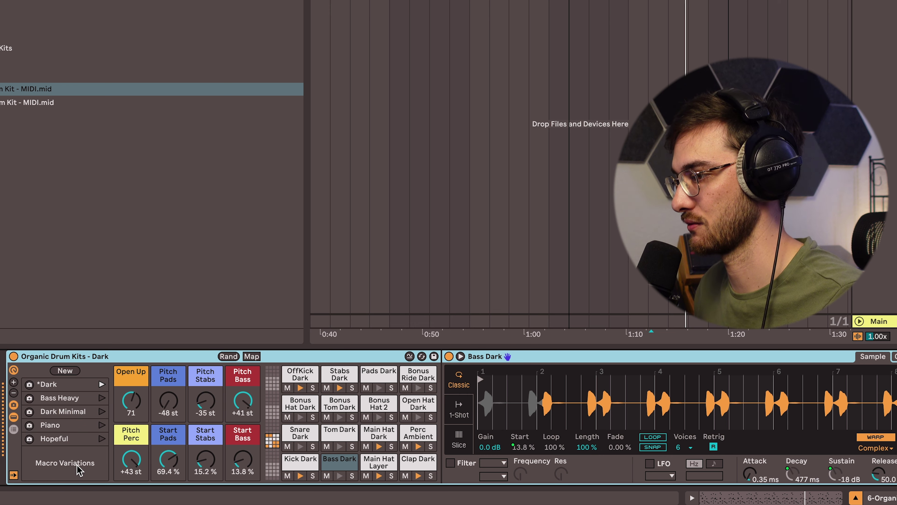
Save the current macro settings as a new macro variation and rename it Weird.
click(65, 371)
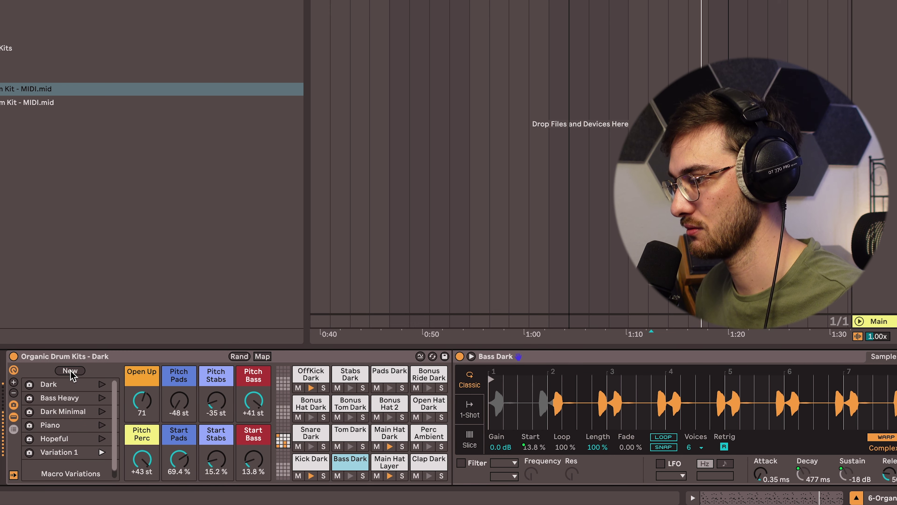
click(62, 453)
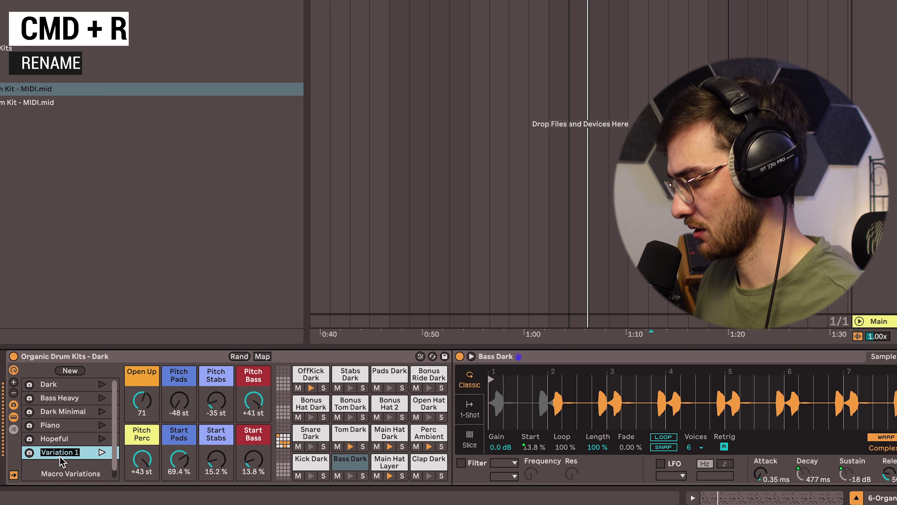
text(Weird)
key(Return)
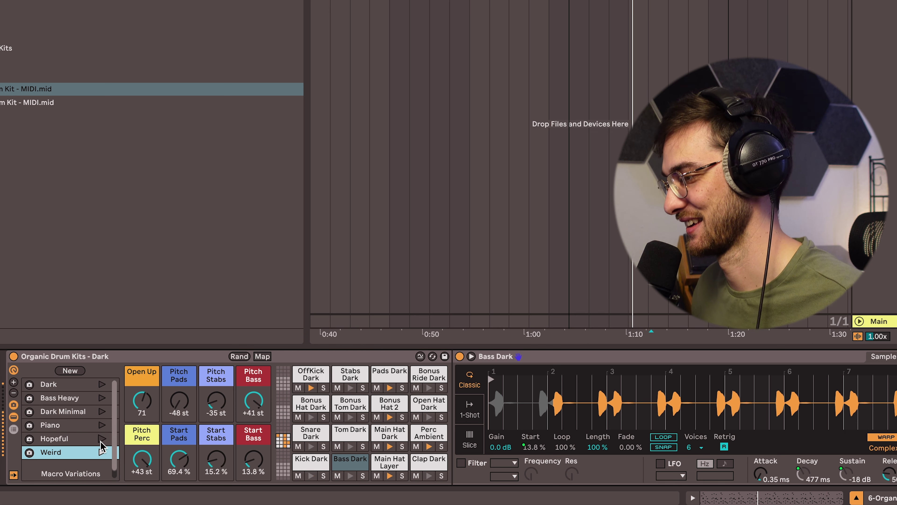
Compare the rack's macro variations by recalling Piano and Dark Minimal, and finish on Weird.
click(101, 450)
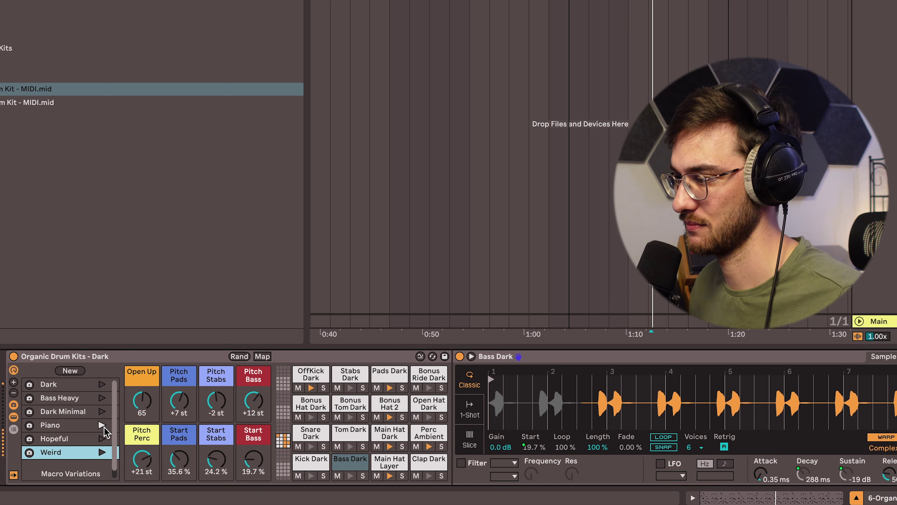
click(70, 426)
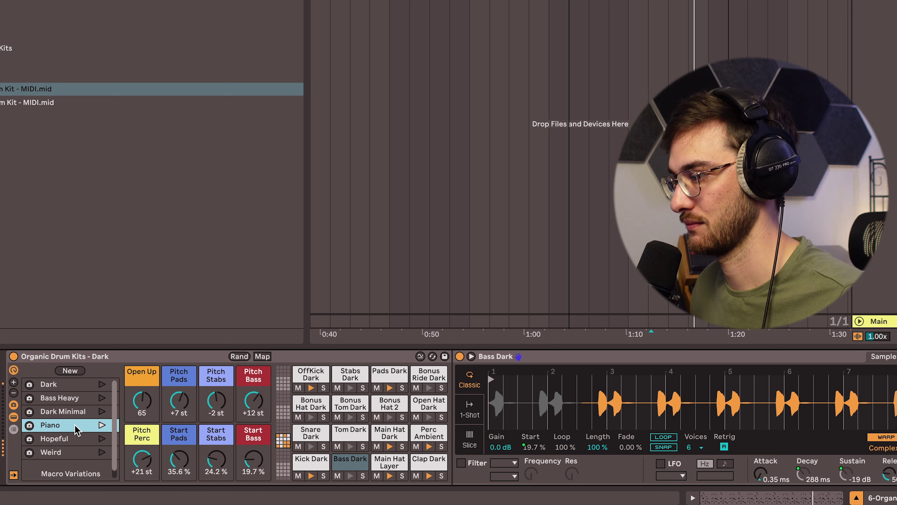
click(101, 412)
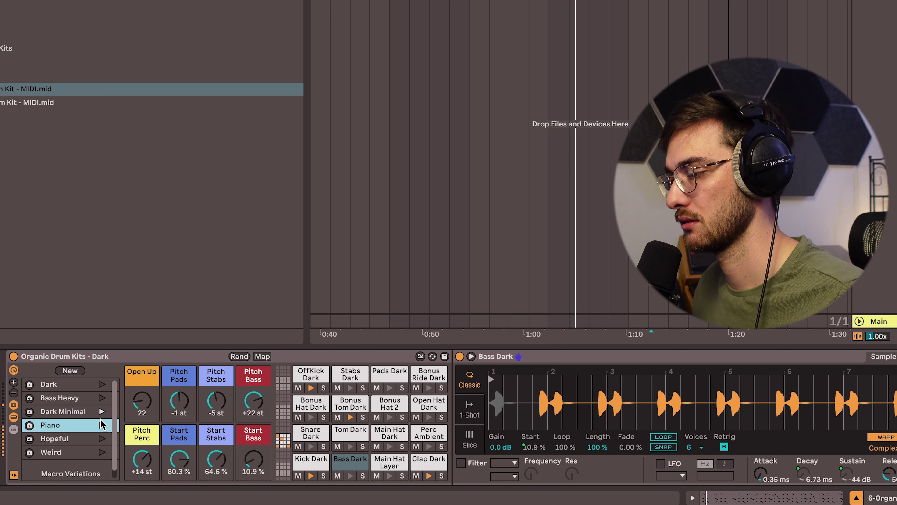
click(101, 453)
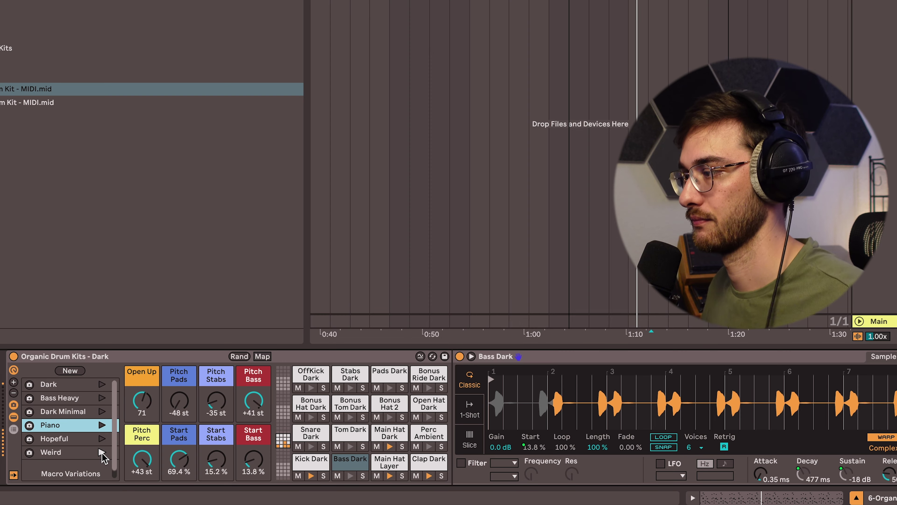
Stop playback and examine the MIDI notes of the Dark clip, and return to the track's devices.
key(space)
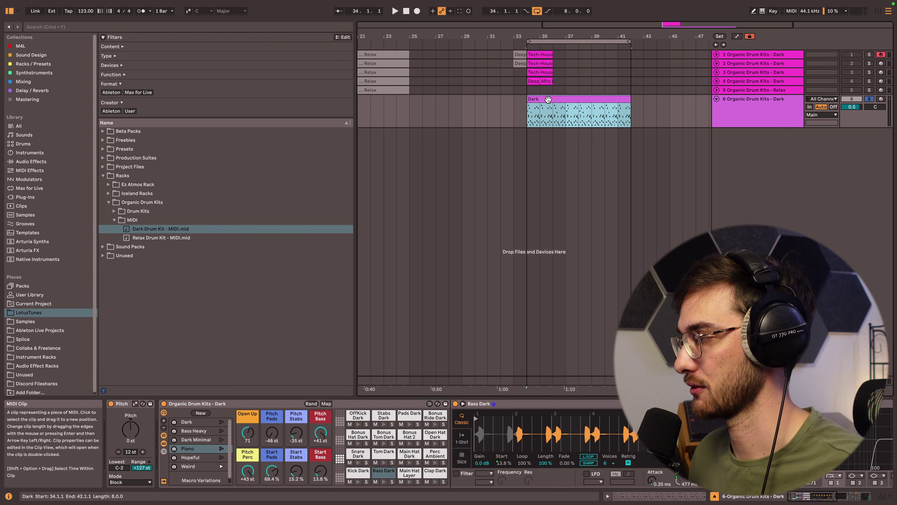
double_click(575, 100)
click(413, 271)
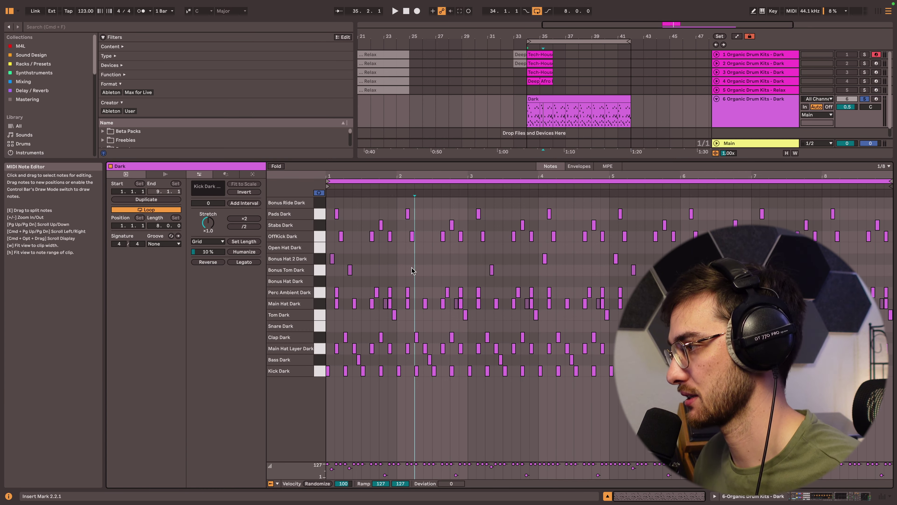
mouse_move(385, 176)
mouse_down()
mouse_move(438, 215)
mouse_move(385, 175)
mouse_up()
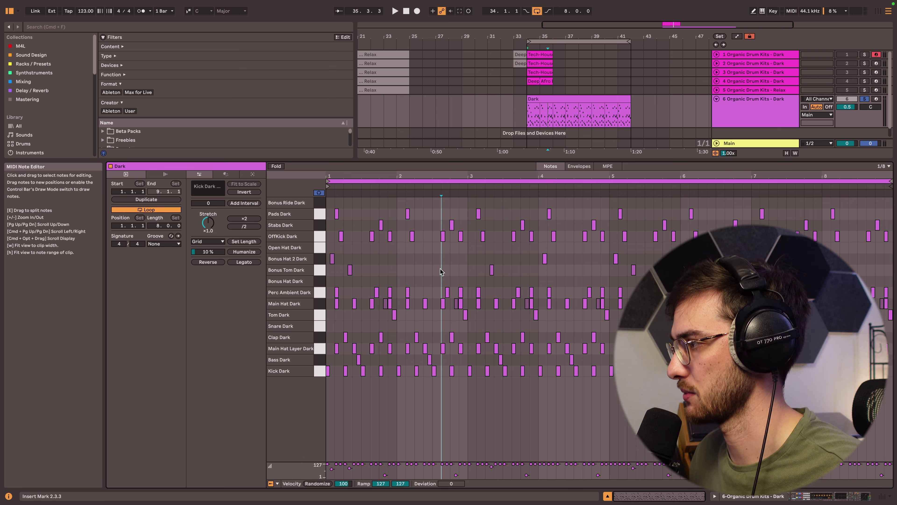
key(shift+Tab)
Turn off solo on track 6 and copy the Collection-EDMrhythms device from the Organic Drum Kits - Relax track.
click(756, 108)
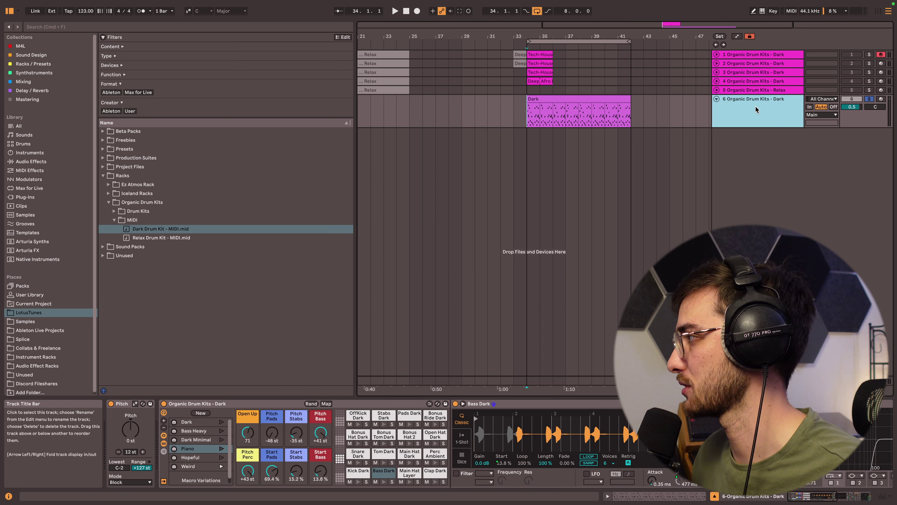
click(855, 100)
click(764, 105)
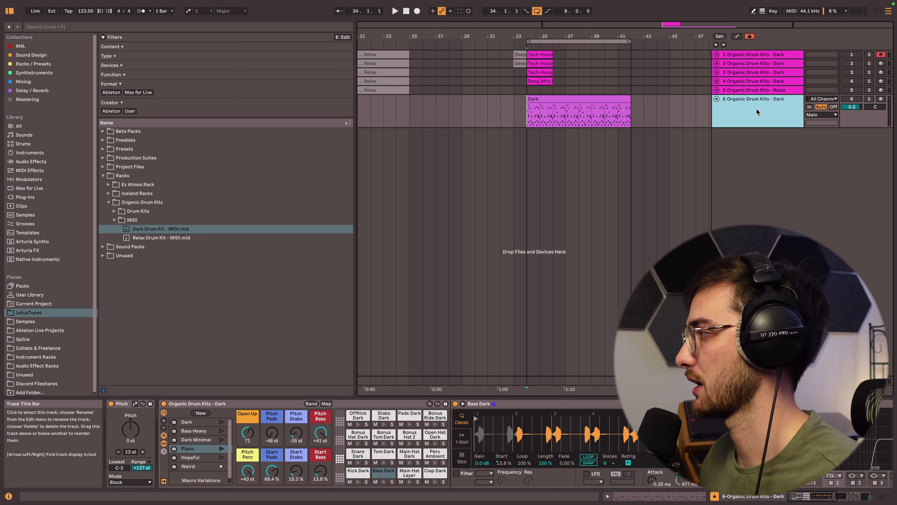
click(755, 91)
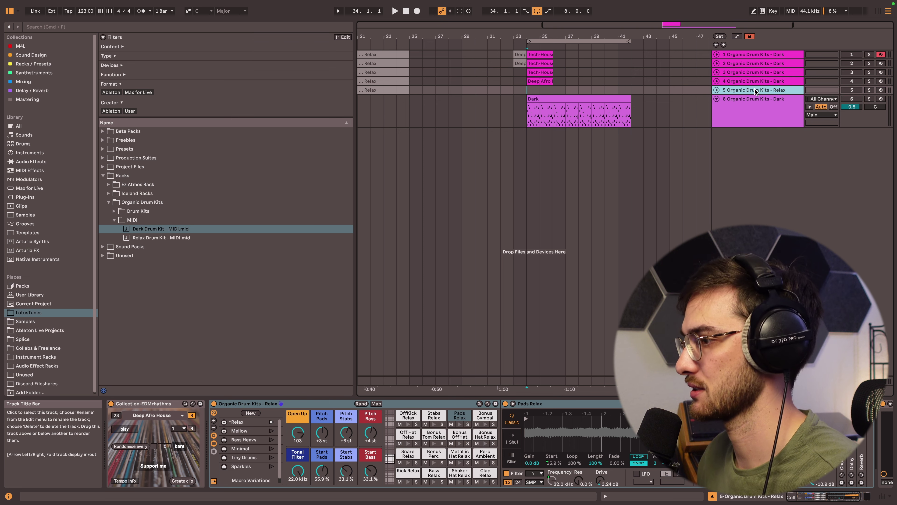
click(164, 407)
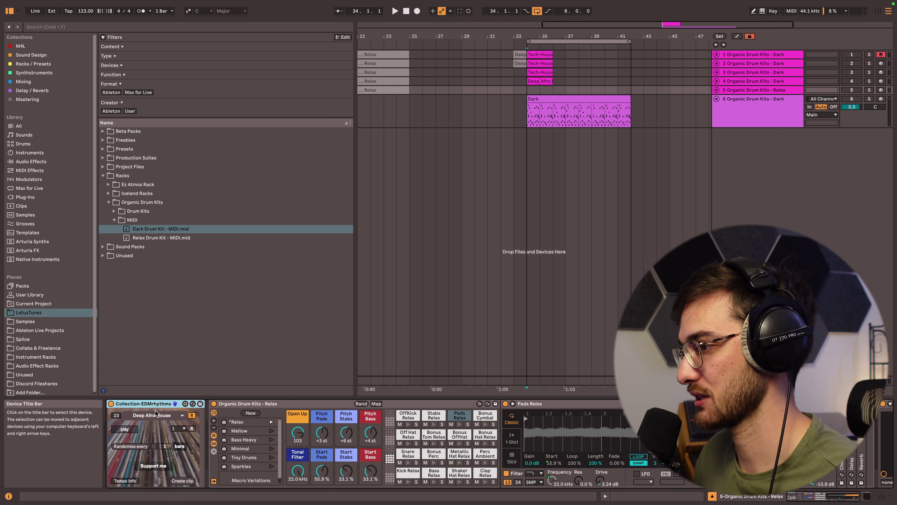
key(super+c)
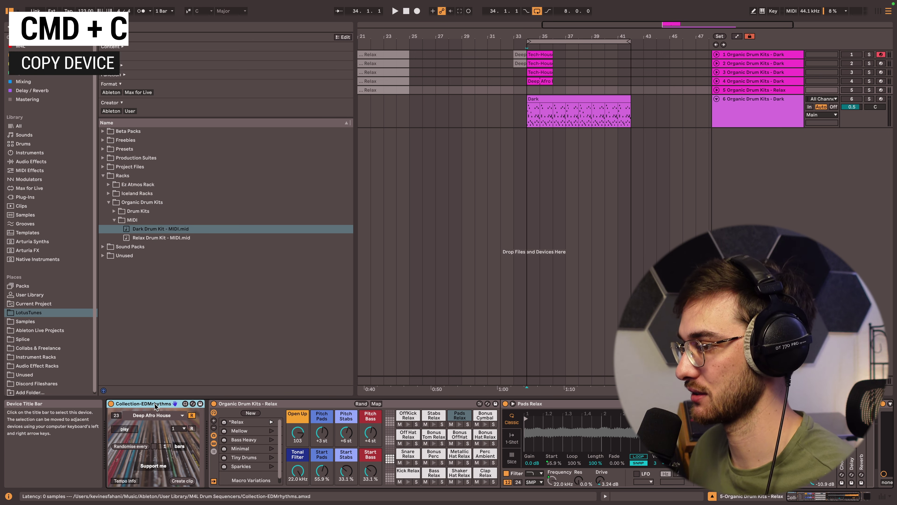
Color track 6 Organic Drum Kits - Dark red and assign the track color to its clips.
click(760, 113)
right_click(770, 118)
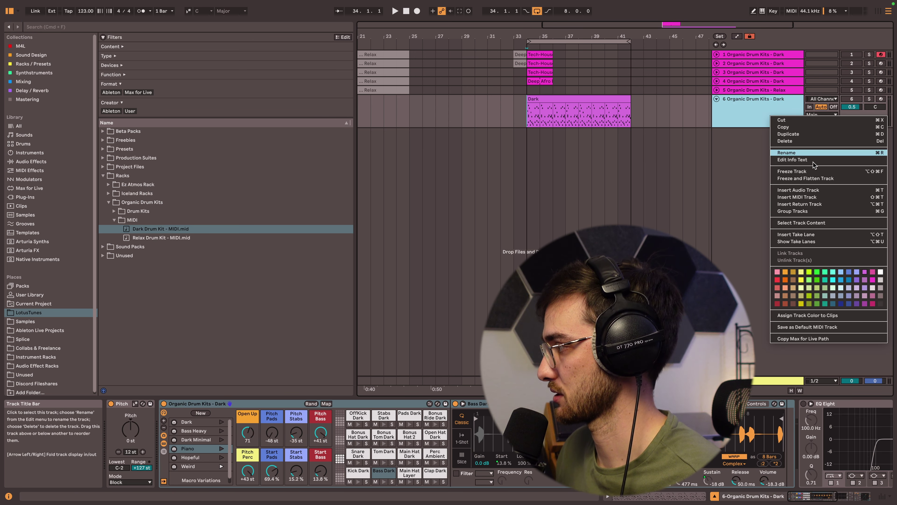
click(778, 279)
right_click(753, 116)
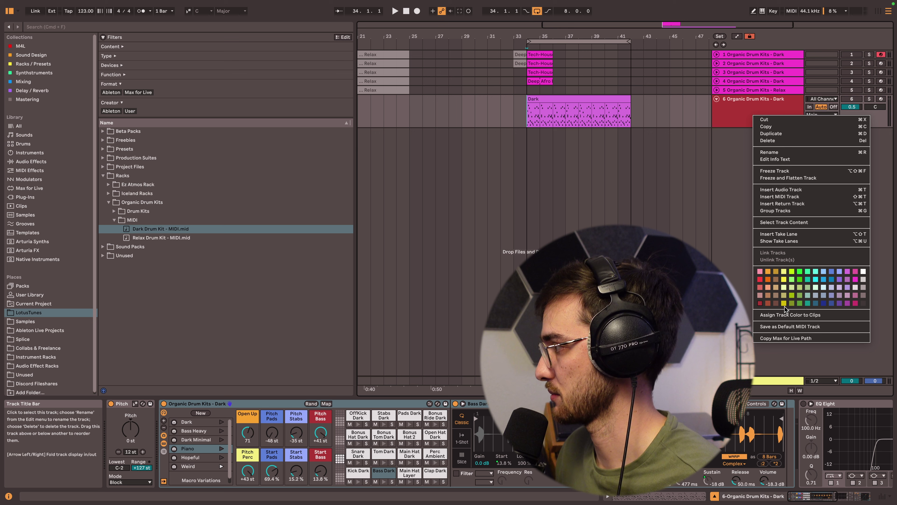
click(778, 326)
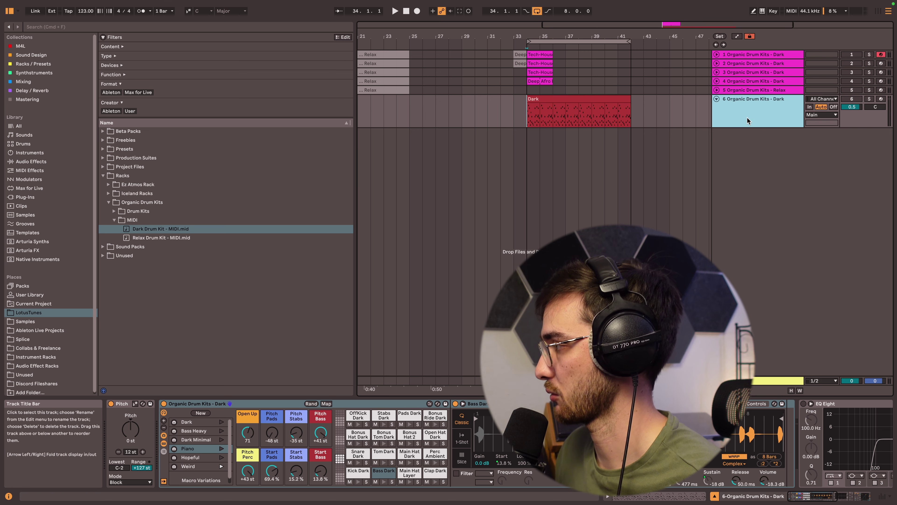
Paste the Collection-EDMrhythms device at the start of track 6's device chain and delete the Pitch device.
click(134, 414)
key(super+v)
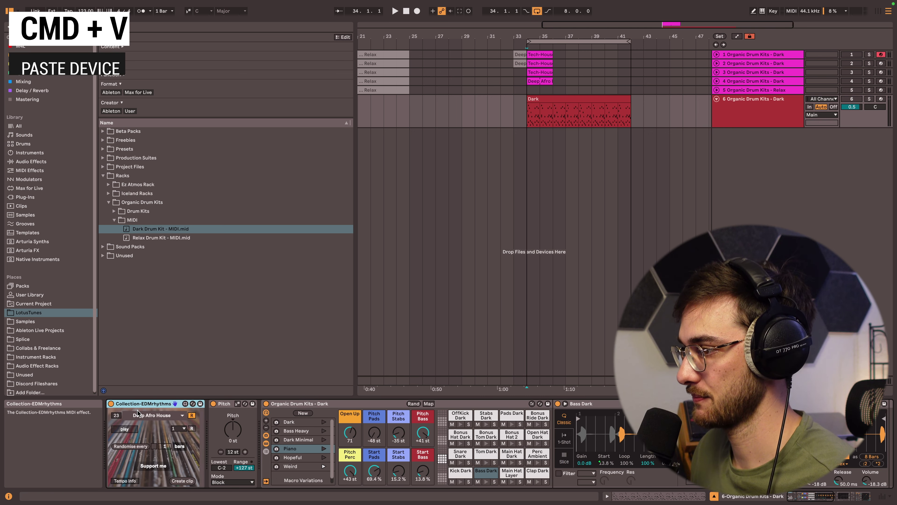
click(224, 404)
key(Delete)
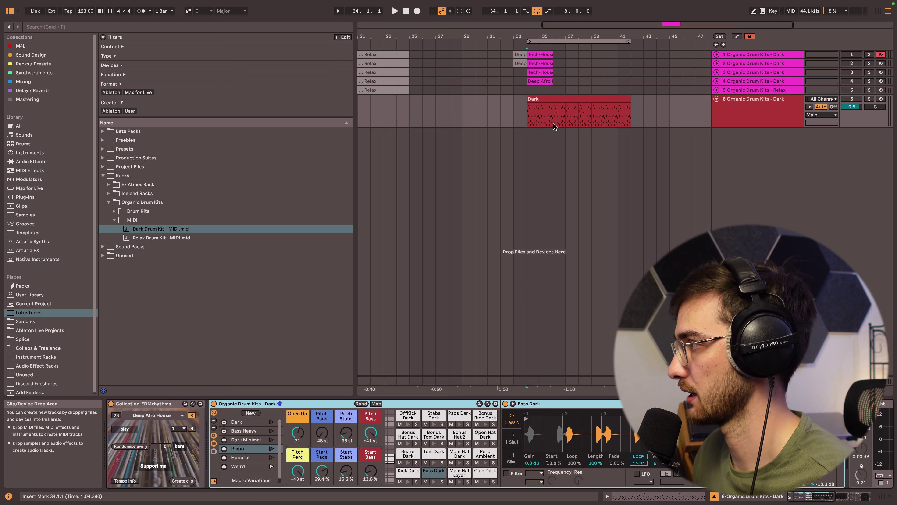
Deactivate the Dark MIDI clip and solo track 6.
click(548, 99)
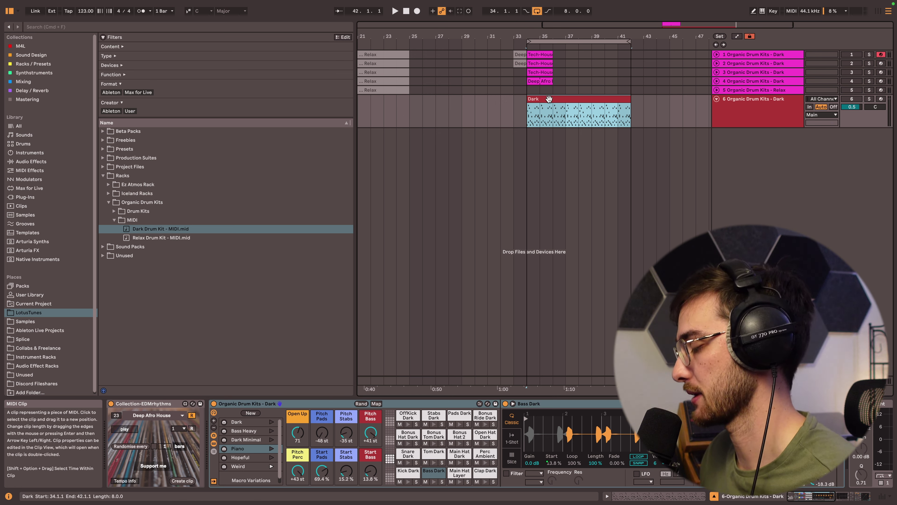
key(0)
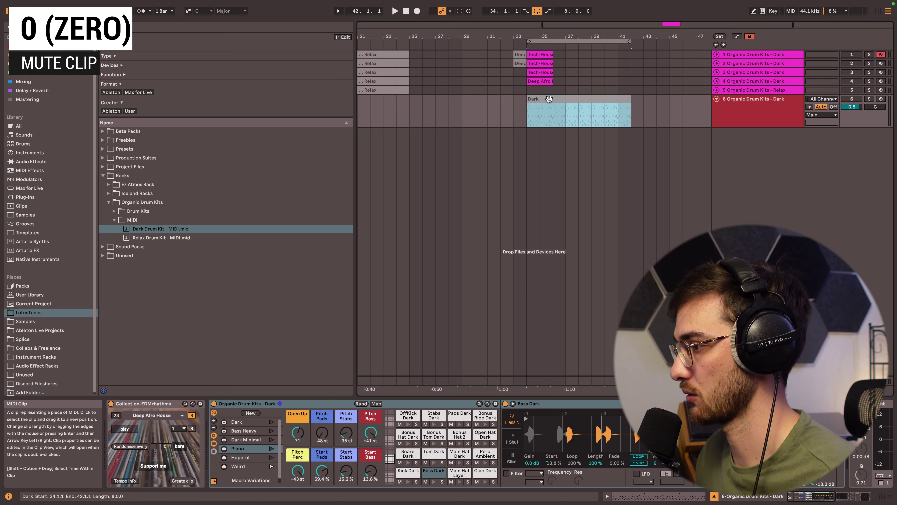
click(869, 99)
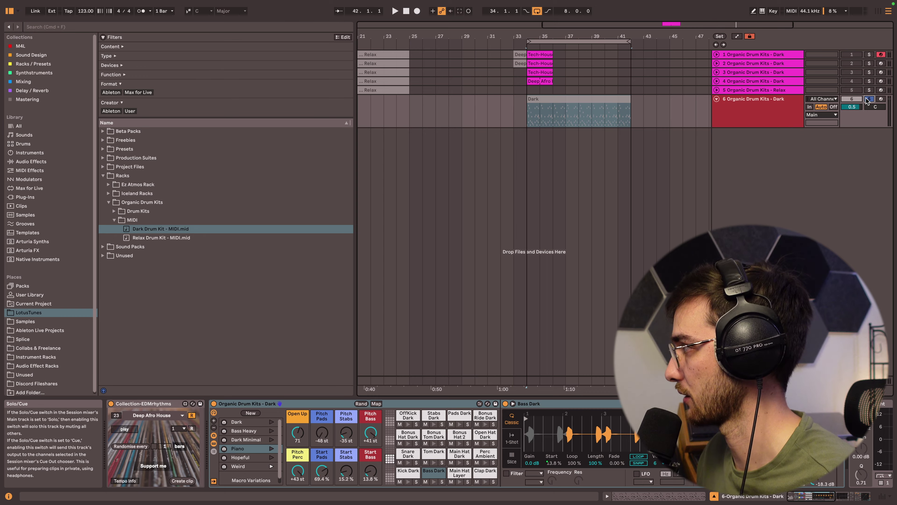
Examine the pad layout of the Organic Drum Kits - Dark rack, from Kick Dark and Bass Dark up to Perc Ambient.
click(155, 404)
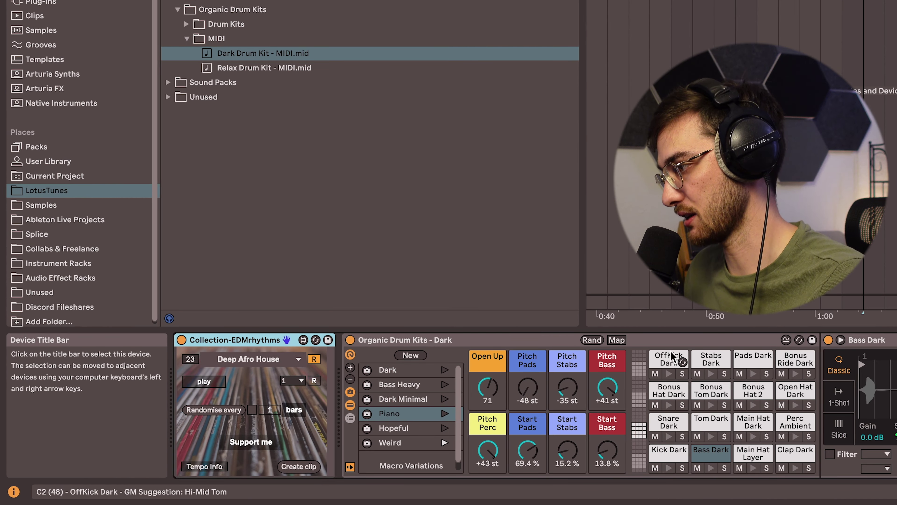
click(674, 456)
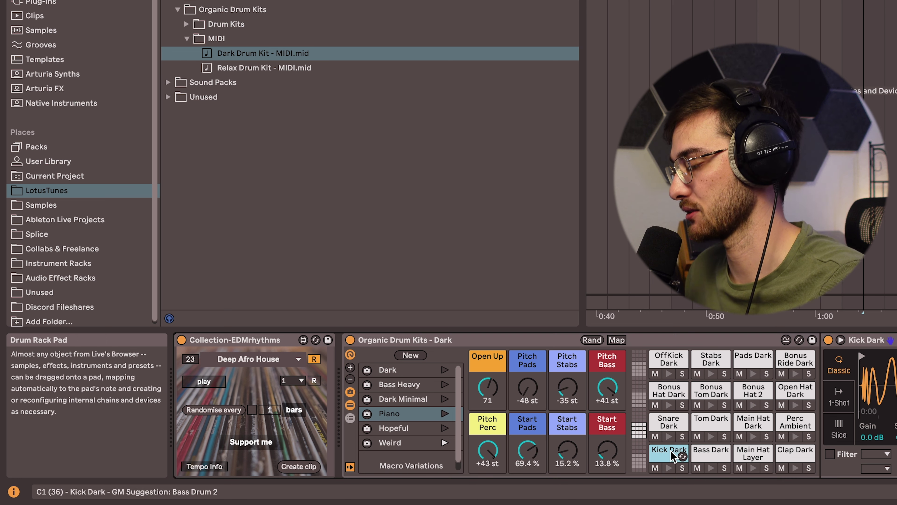
click(710, 456)
click(752, 456)
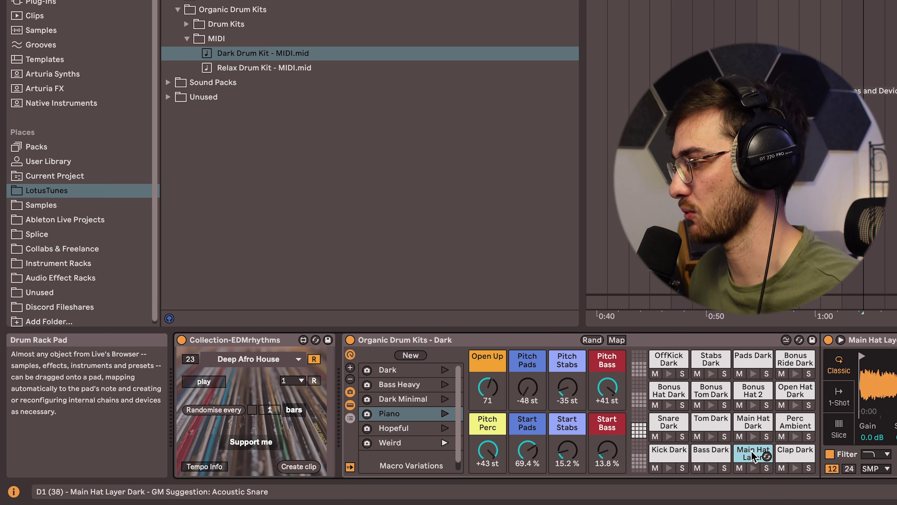
click(711, 455)
click(670, 456)
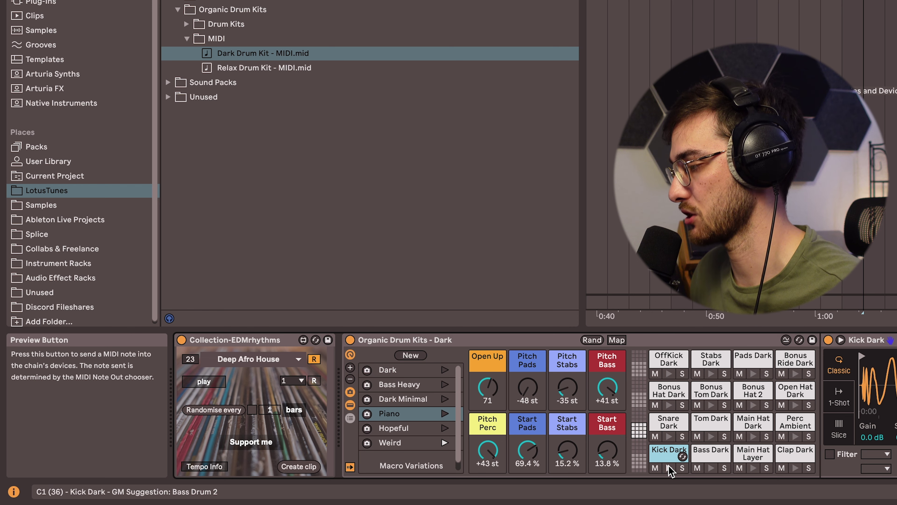
click(752, 456)
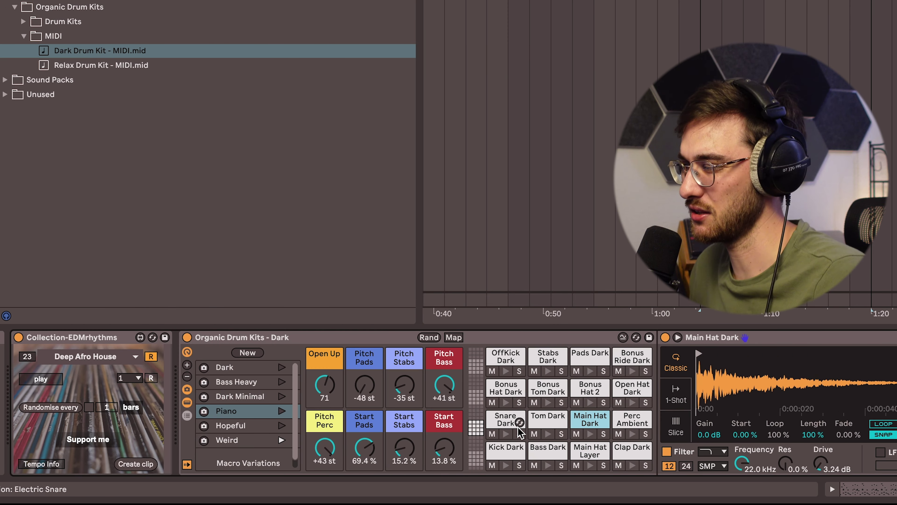
click(505, 422)
click(548, 421)
click(590, 421)
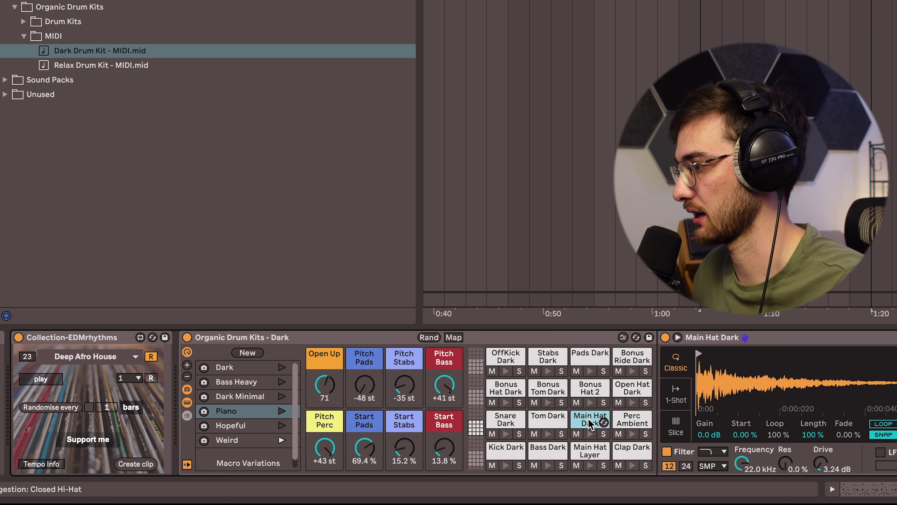
click(623, 424)
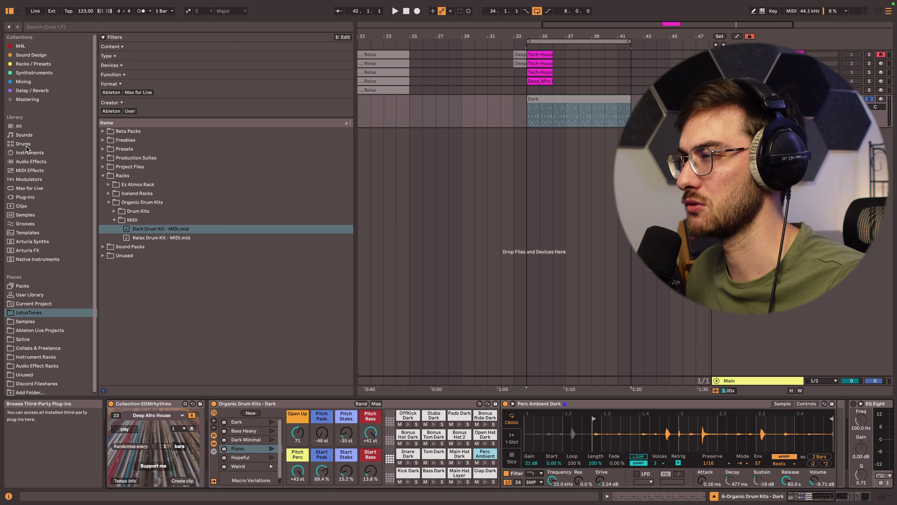
Load Akustichord Kit from the Drums library into the arrangement on its own track.
click(23, 143)
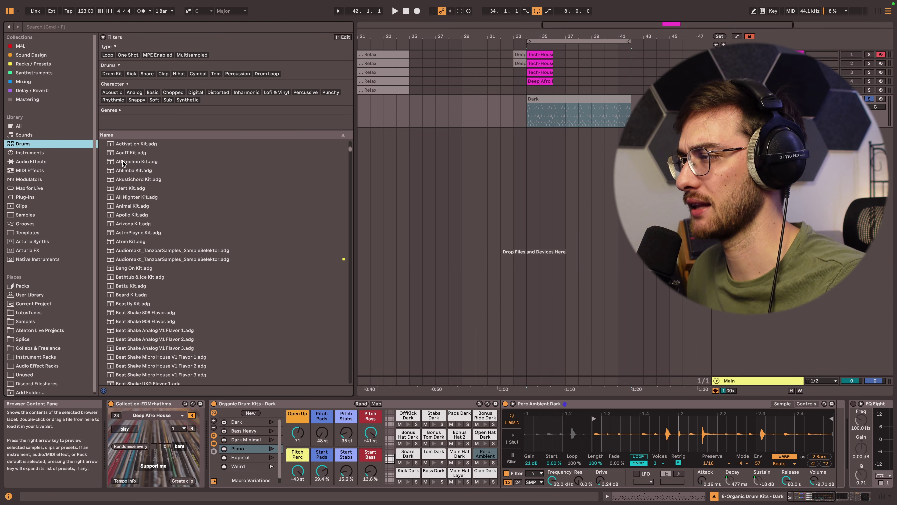
drag(138, 180, 450, 251)
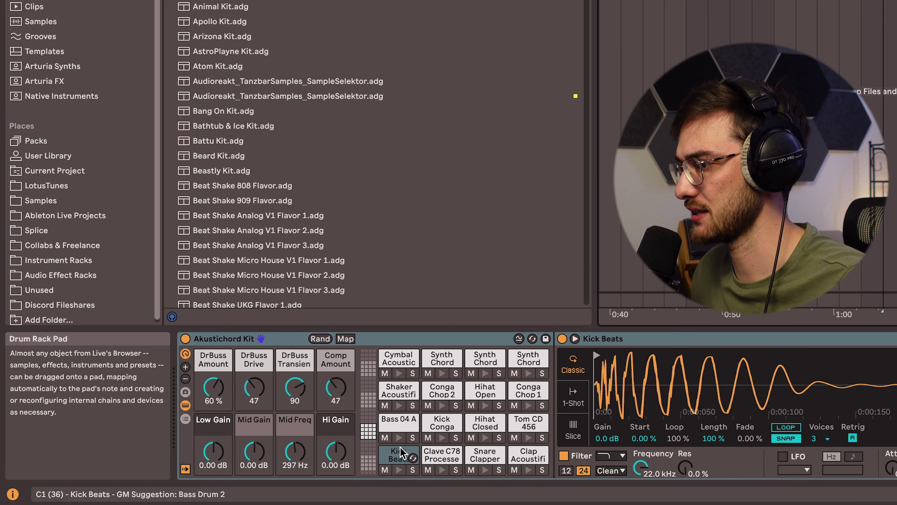
Examine the pad order of the Akustichord Kit, including its kick, clave, snare, clap, tom, bass and conga pads.
click(441, 459)
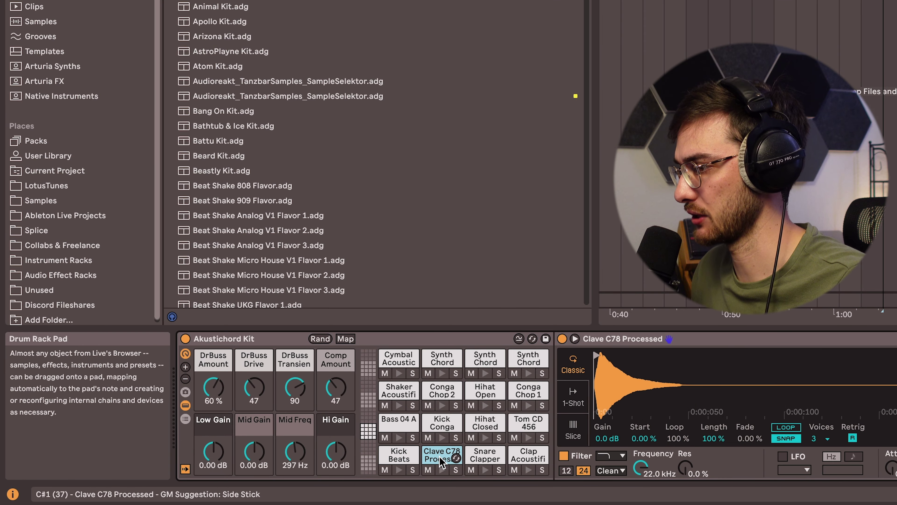
click(399, 456)
click(402, 428)
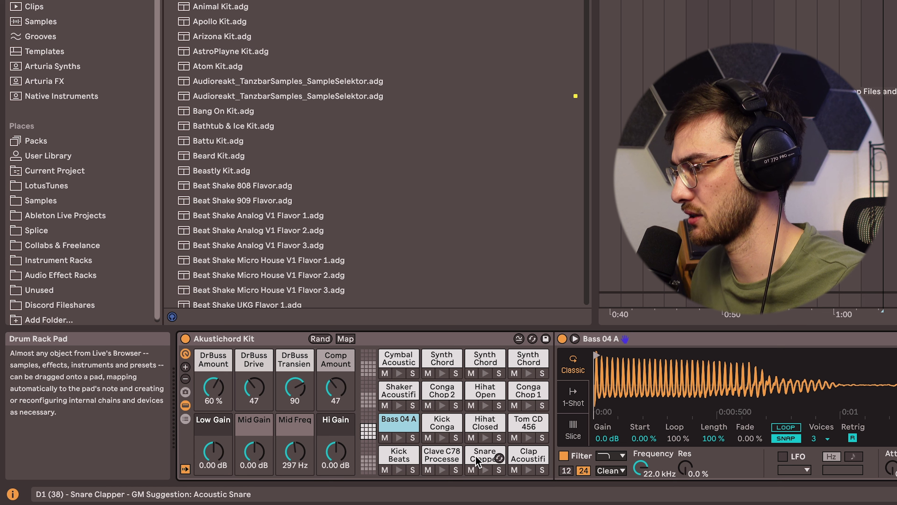
click(485, 456)
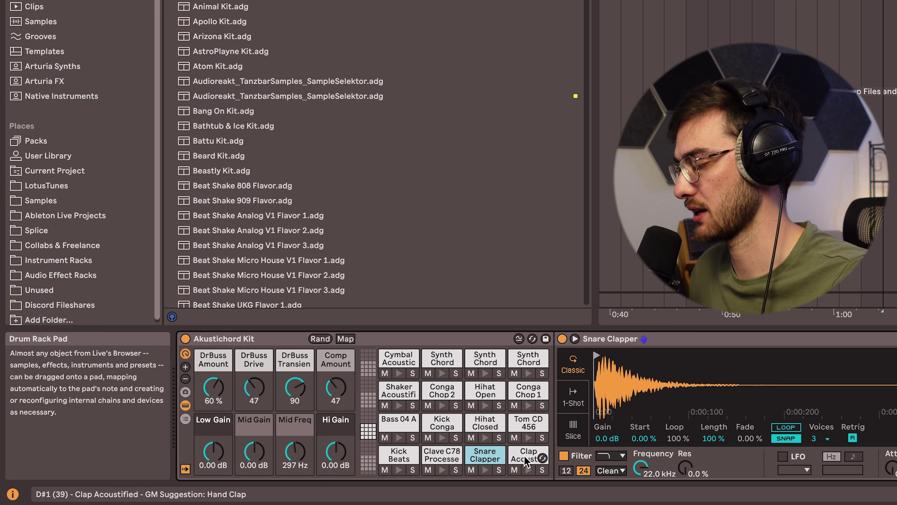
click(399, 464)
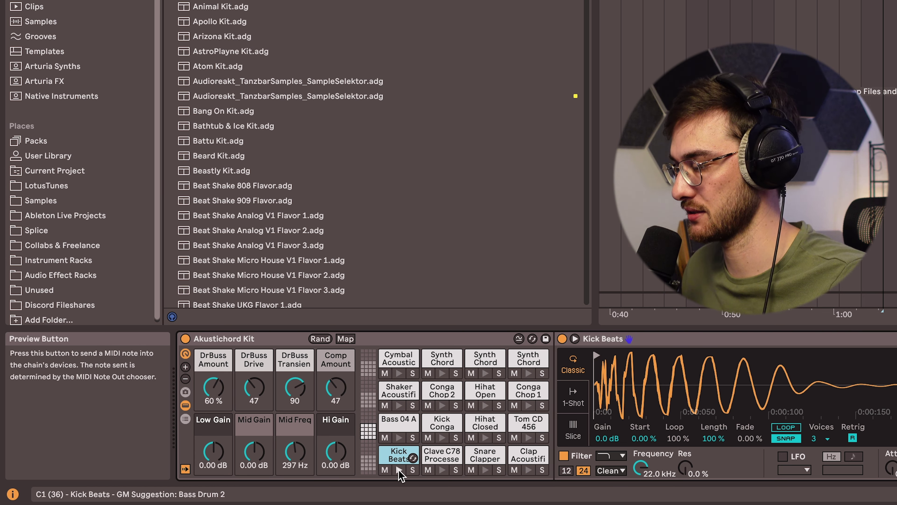
click(440, 457)
click(483, 458)
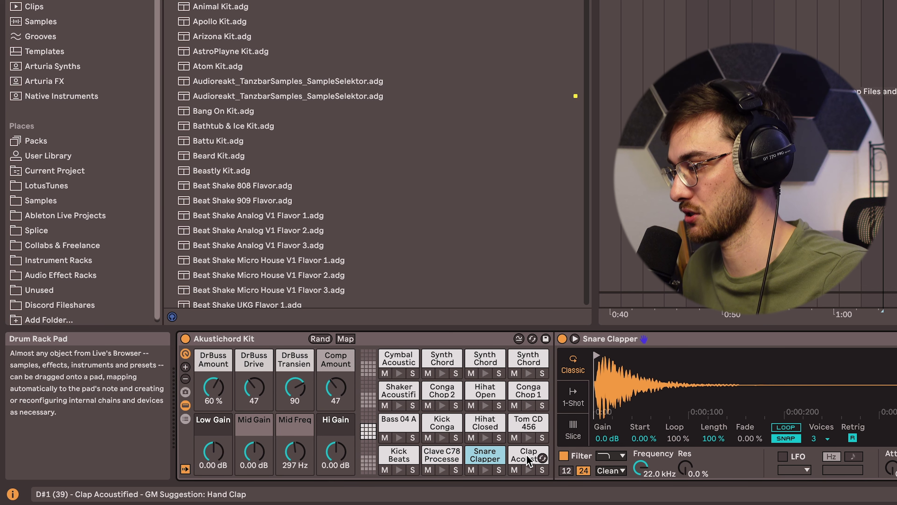
click(529, 460)
click(534, 422)
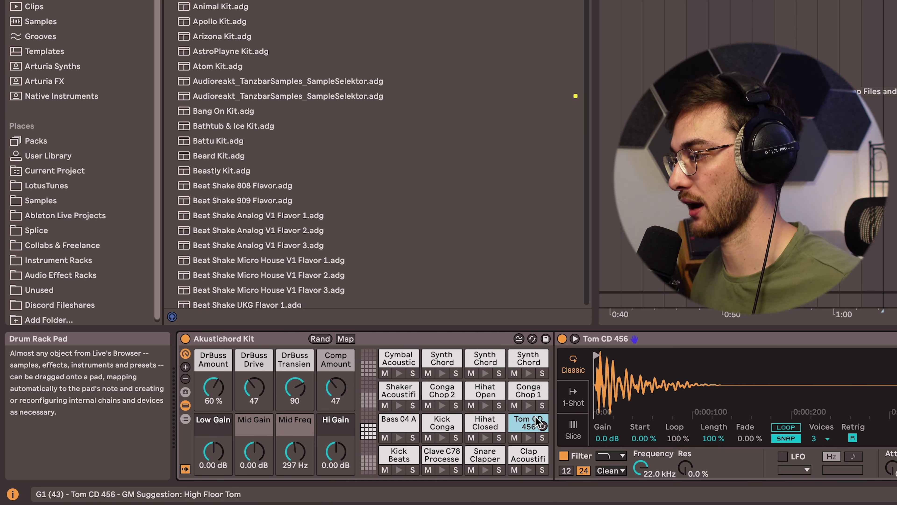
click(398, 423)
click(439, 426)
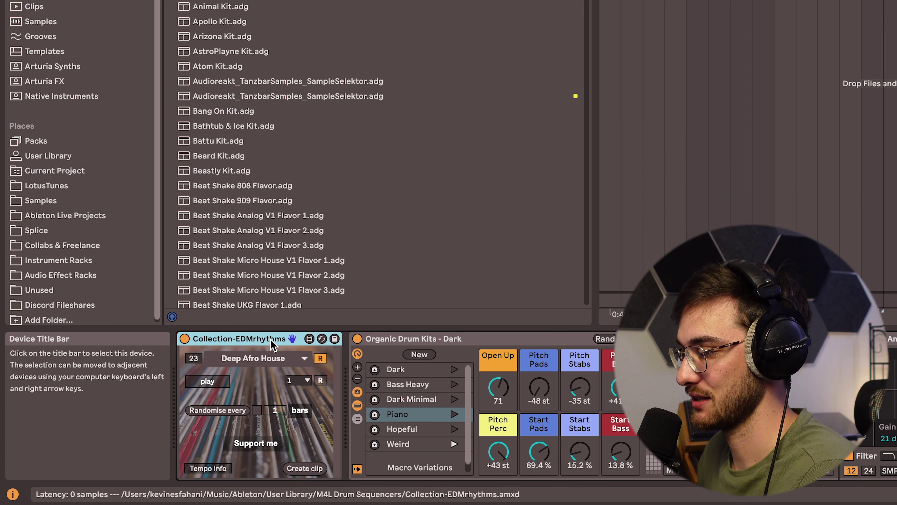
Browse the Collection-EDMrhythms genre list on track 6 and choose Deep Afro House.
click(271, 357)
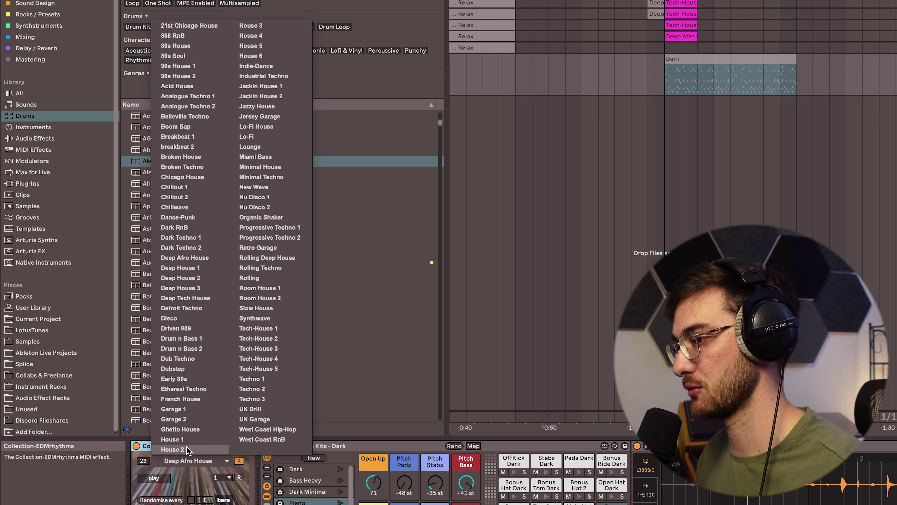
click(196, 460)
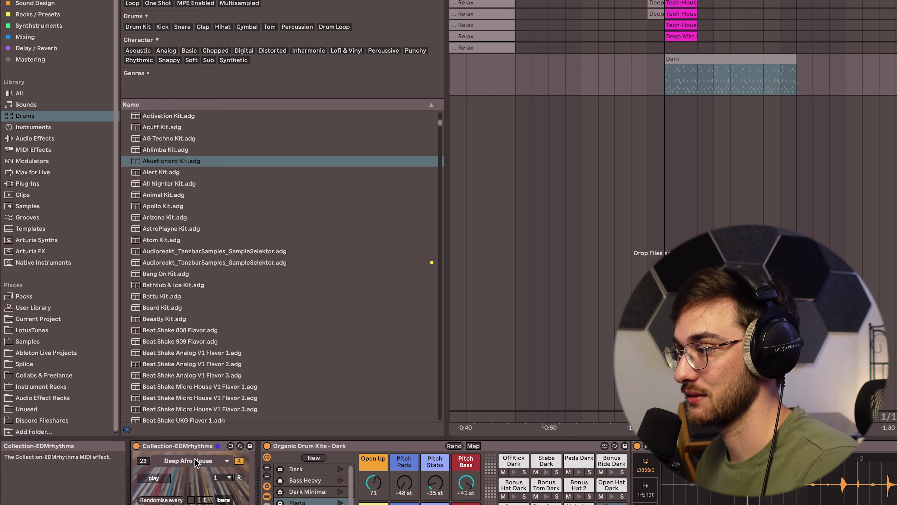
click(196, 460)
click(192, 262)
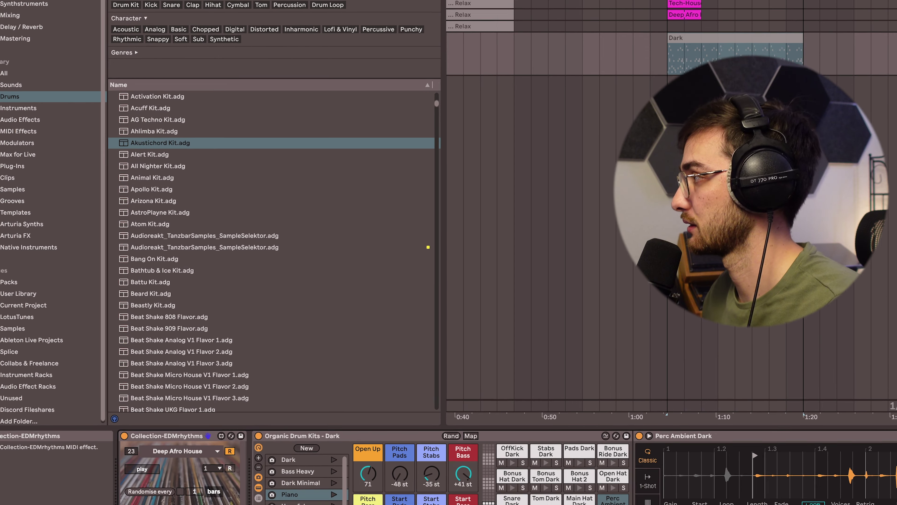
Start playback and switch the Collection-EDMrhythms pattern to Deep House 1.
key(space)
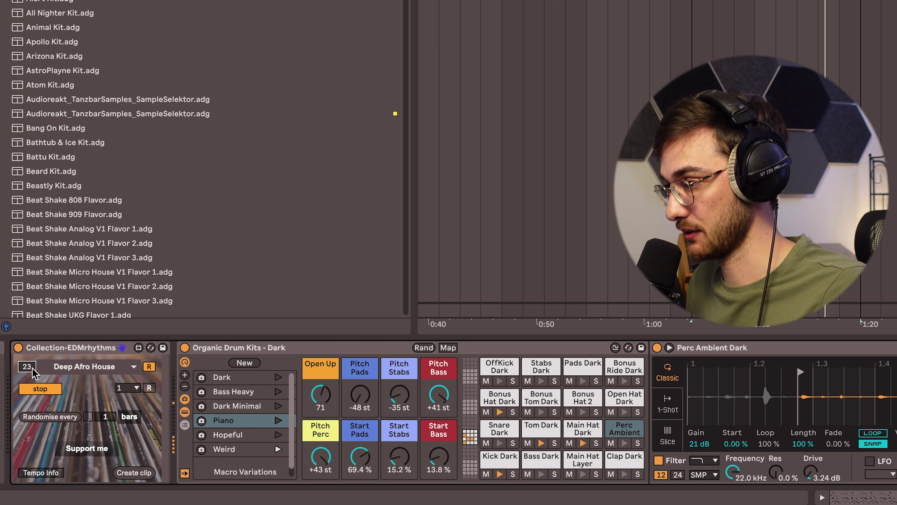
key(Up)
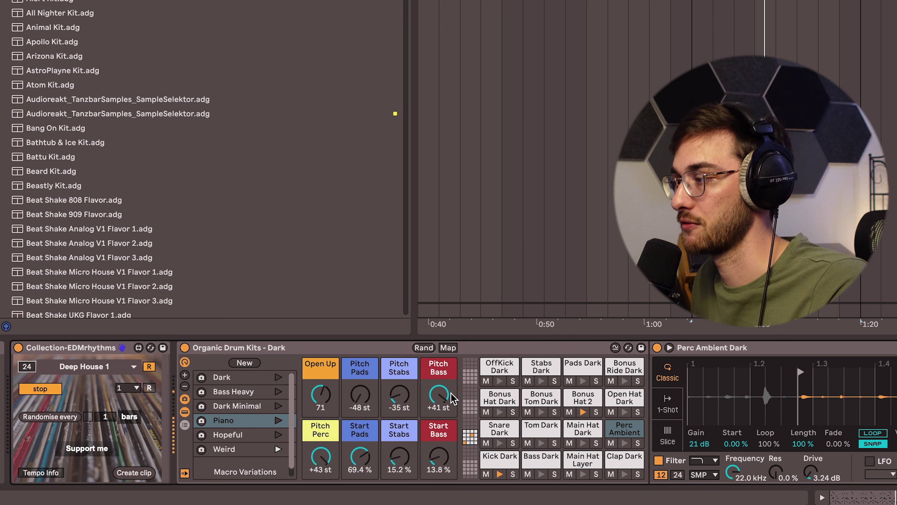
Set Pitch Pads to +15 st, Start Pads to 79.5 %, Start Stabs to 39.4 %, Pitch Stabs to +7 st and Start Bass to 45.7 %.
drag(359, 395, 359, 374)
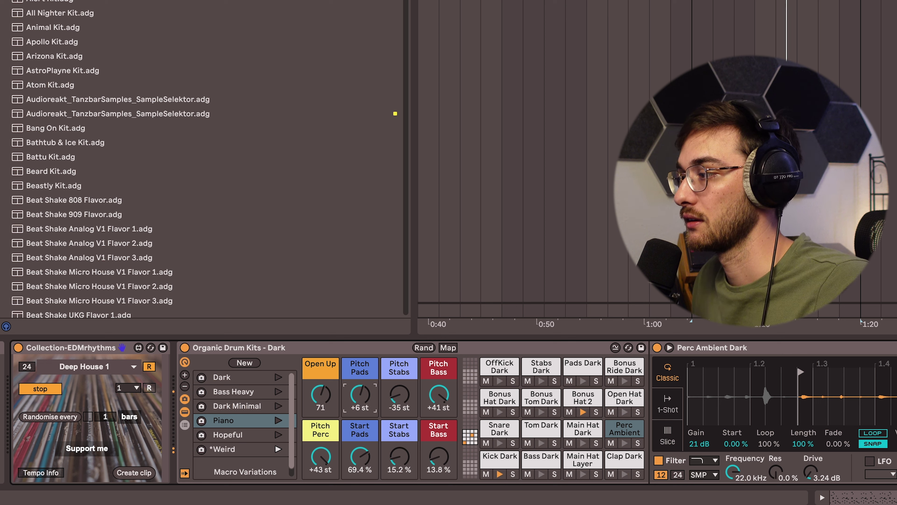
drag(367, 464, 368, 454)
drag(399, 457, 399, 448)
drag(401, 395, 401, 364)
drag(436, 453, 437, 430)
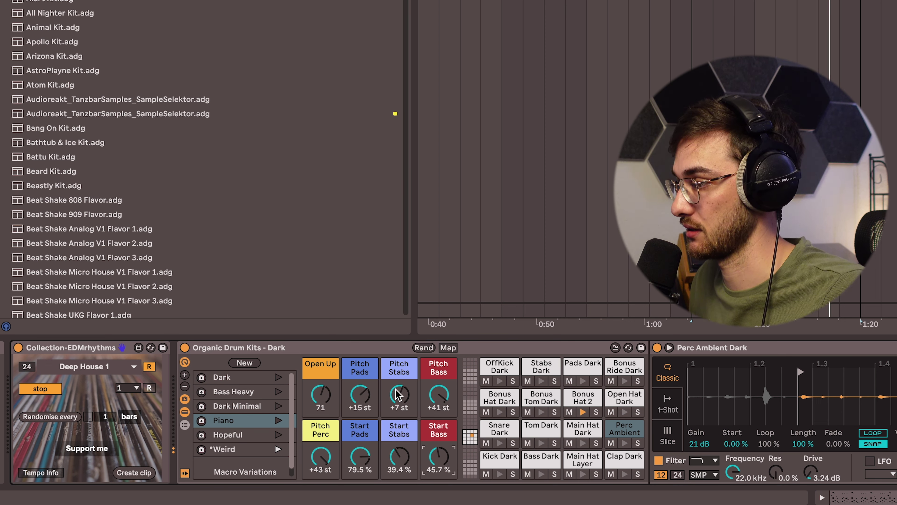
click(368, 371)
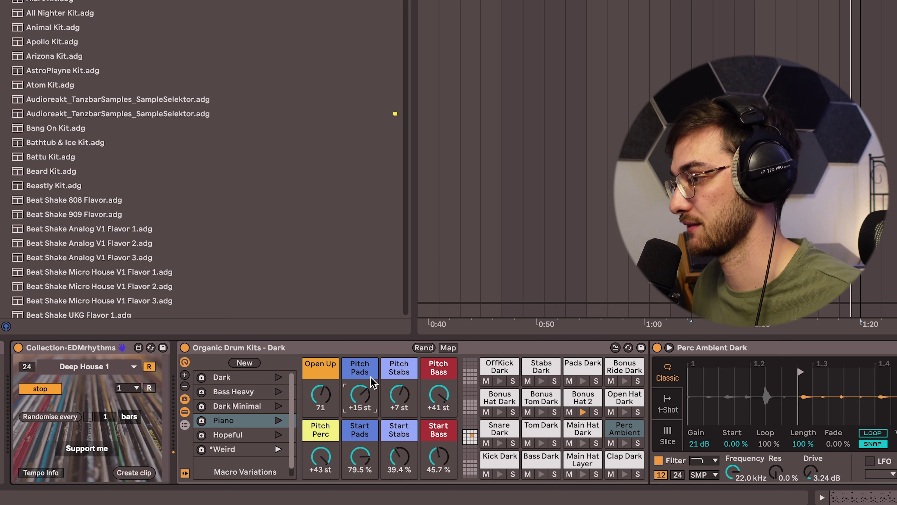
Choose the Disco rhythm and try the drum rack's Piano and Dark Minimal macro variations.
click(278, 420)
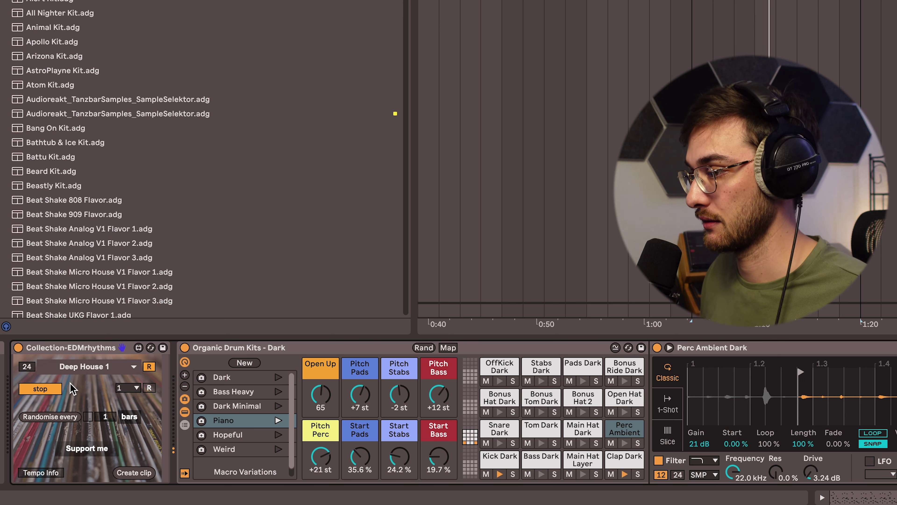
click(95, 366)
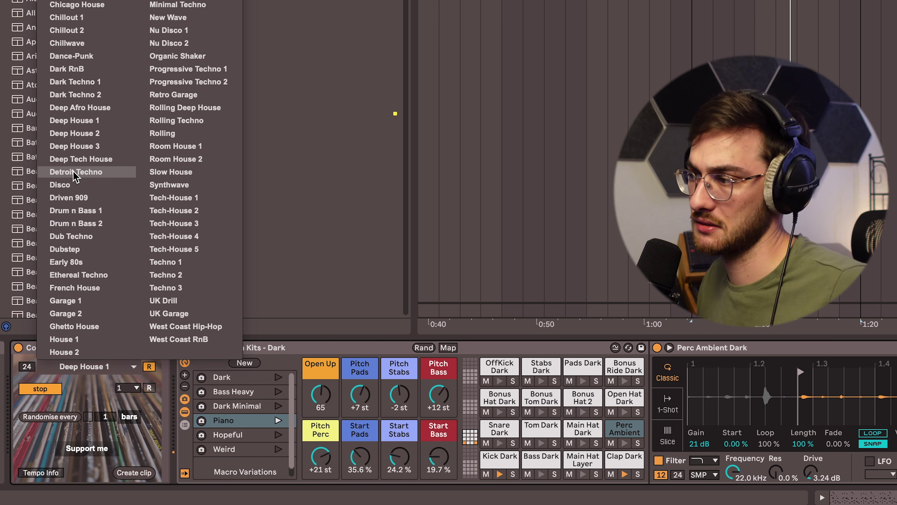
click(74, 184)
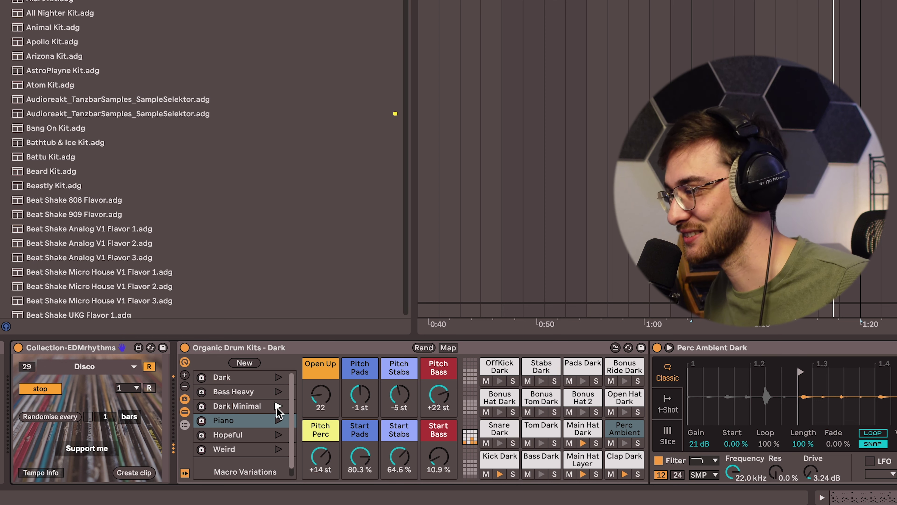
Choose the Driven 909 rhythm and set Open Up to 88, Pitch Pads to +16 st and Pitch Stabs to -15 st.
click(80, 369)
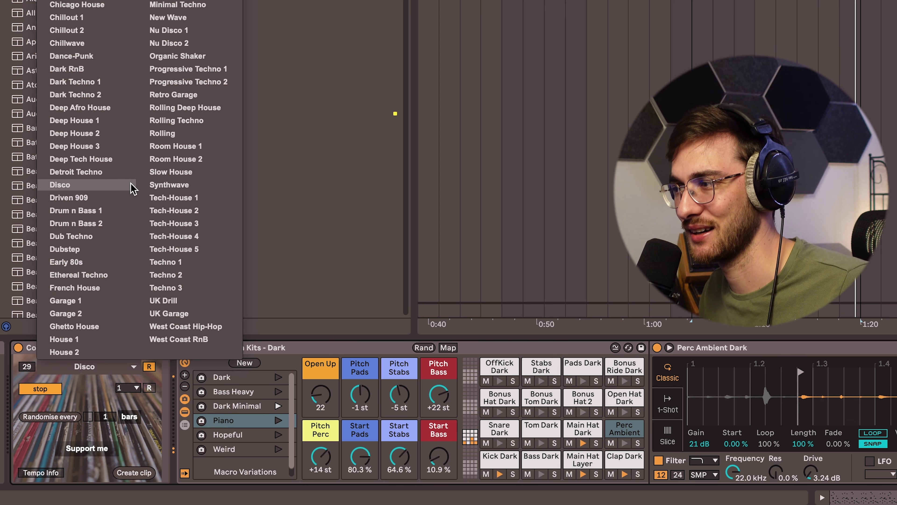
click(100, 198)
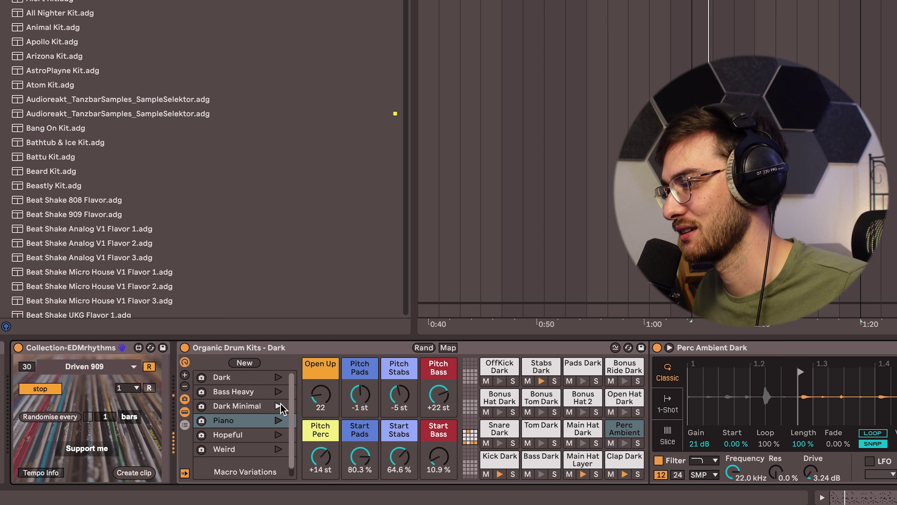
drag(320, 394, 321, 375)
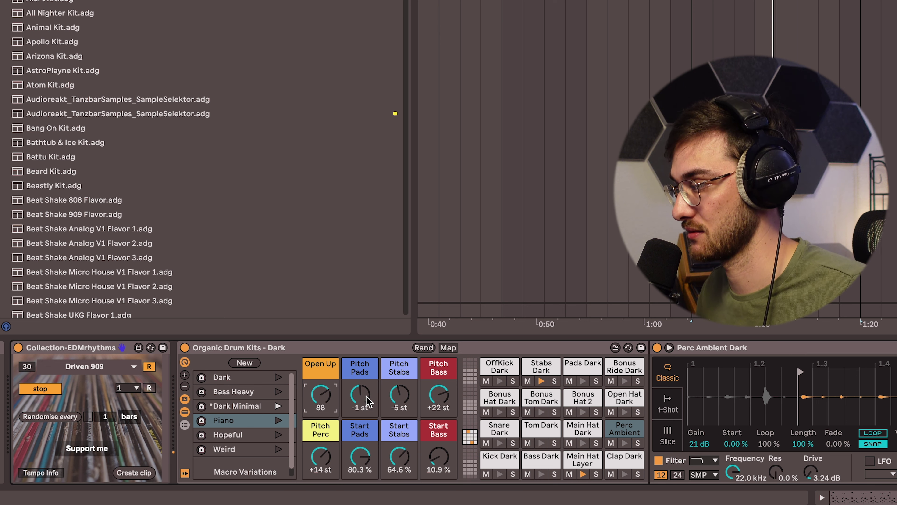
drag(366, 396, 399, 417)
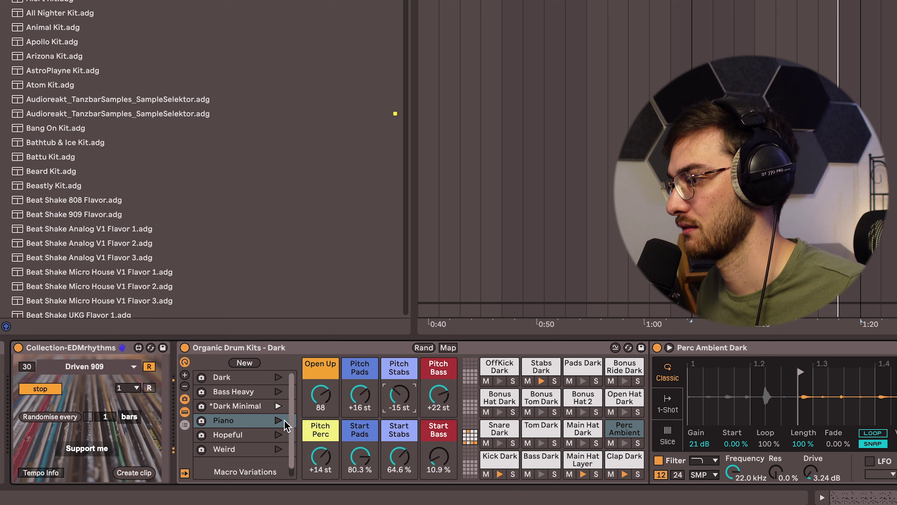
Try the drum rack's Weird macro variation, and settle on the Hopeful variation.
scroll(280, 395, down, 1)
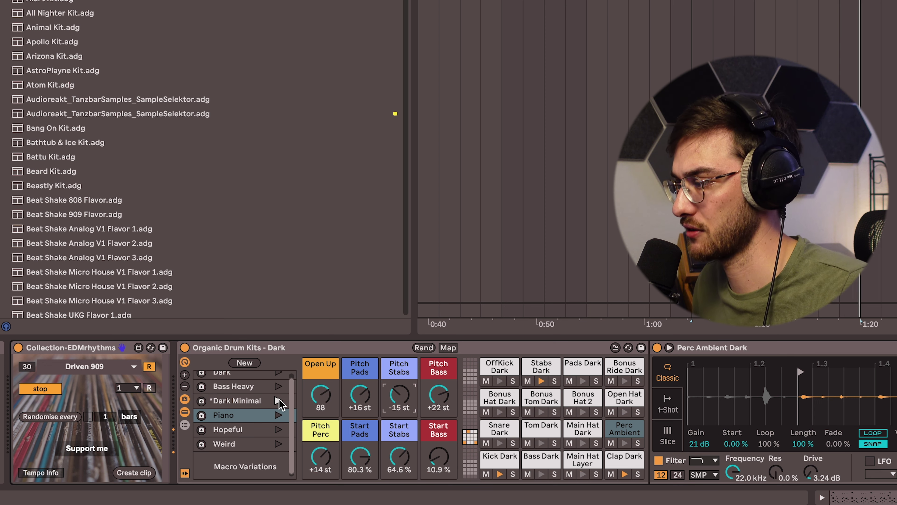
click(279, 444)
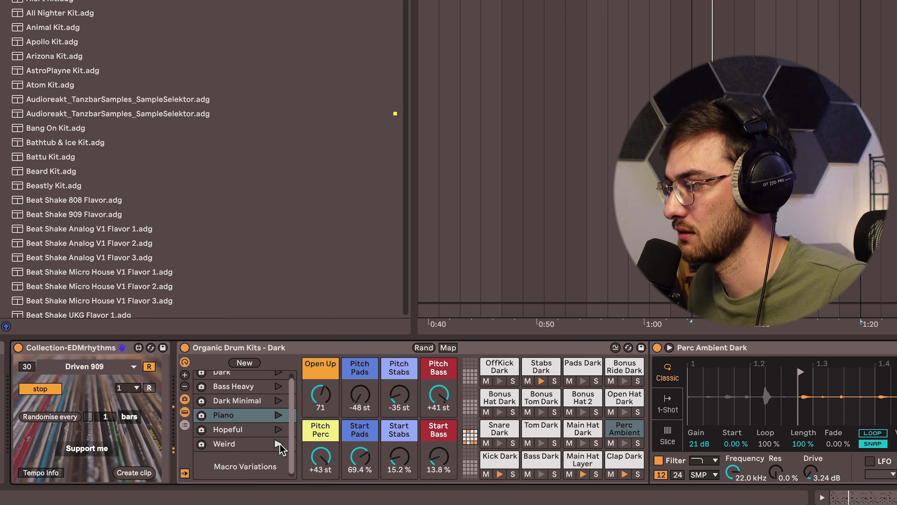
scroll(278, 443, up, 1)
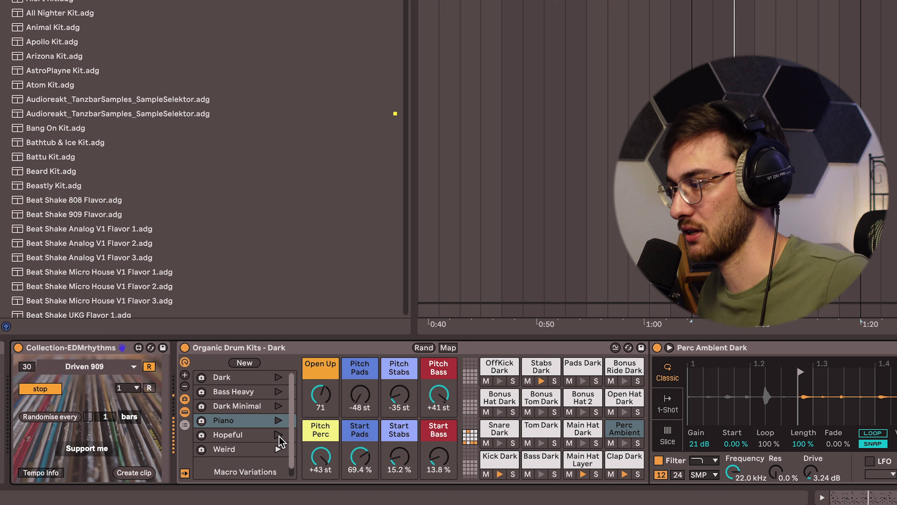
click(278, 435)
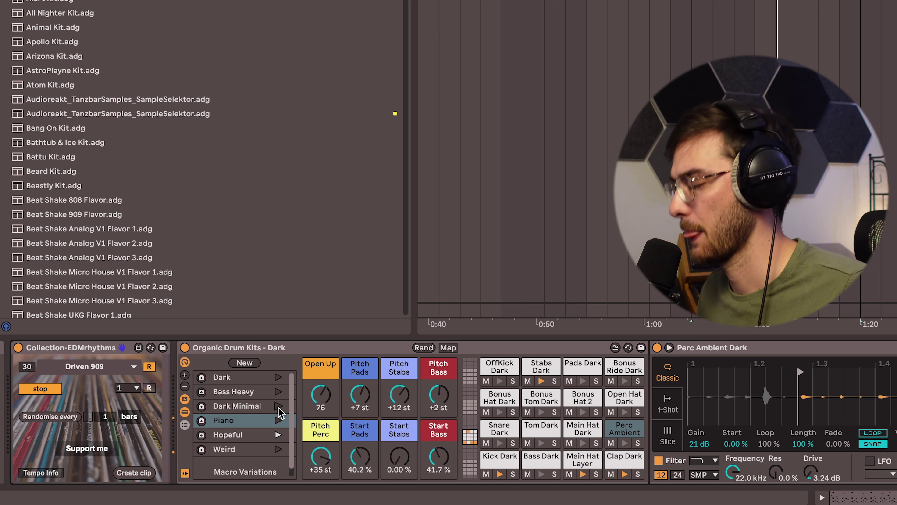
Audition the Tech-House 1 and Tech-House 3 rhythms, and settle on Tech-House 5.
click(129, 366)
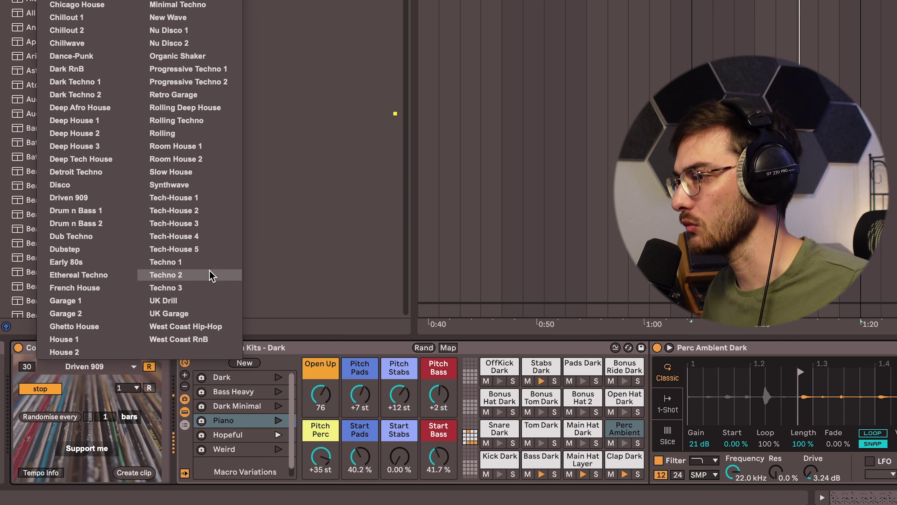
click(187, 199)
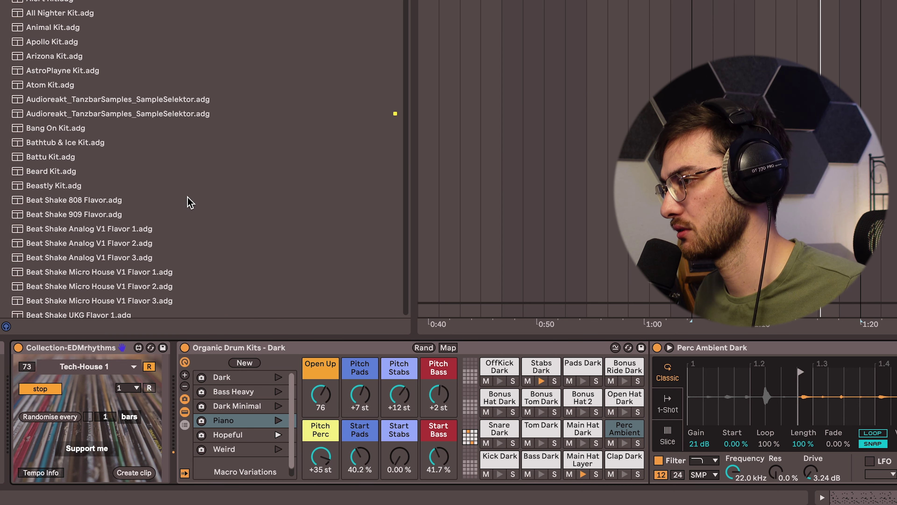
click(117, 371)
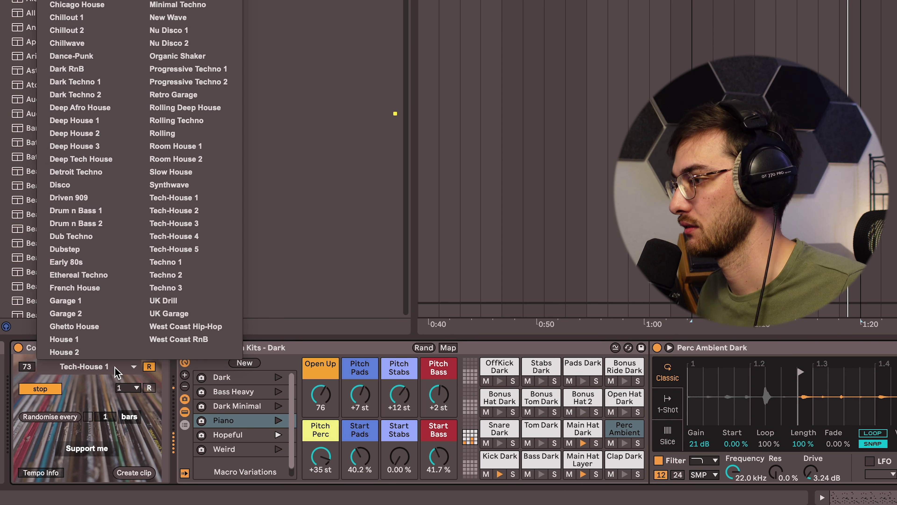
click(195, 223)
click(133, 367)
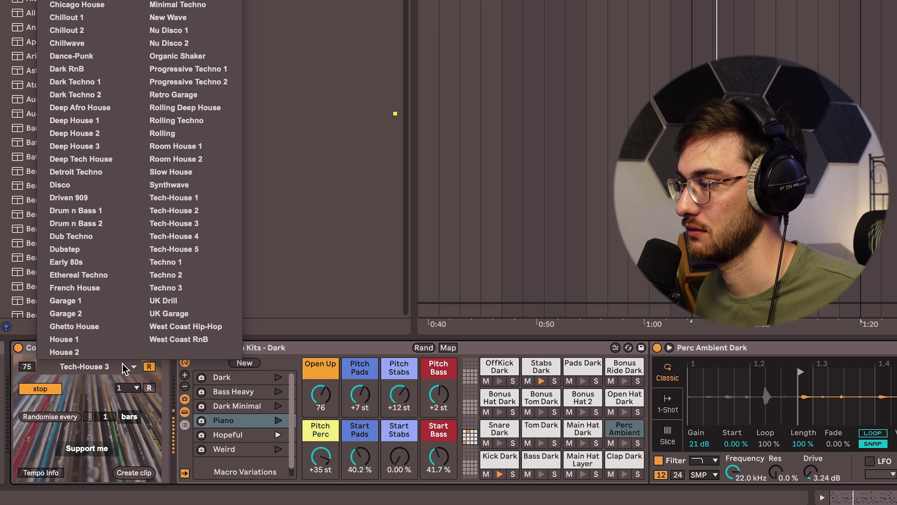
click(196, 251)
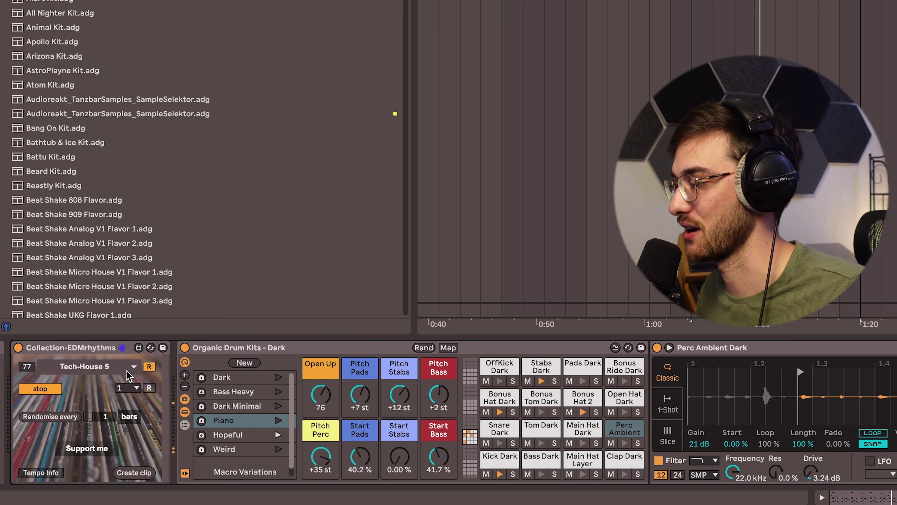
Stop playback and swap all pads of the Organic Drum Kits - Dark rack to the next similar samples.
click(515, 355)
key(space)
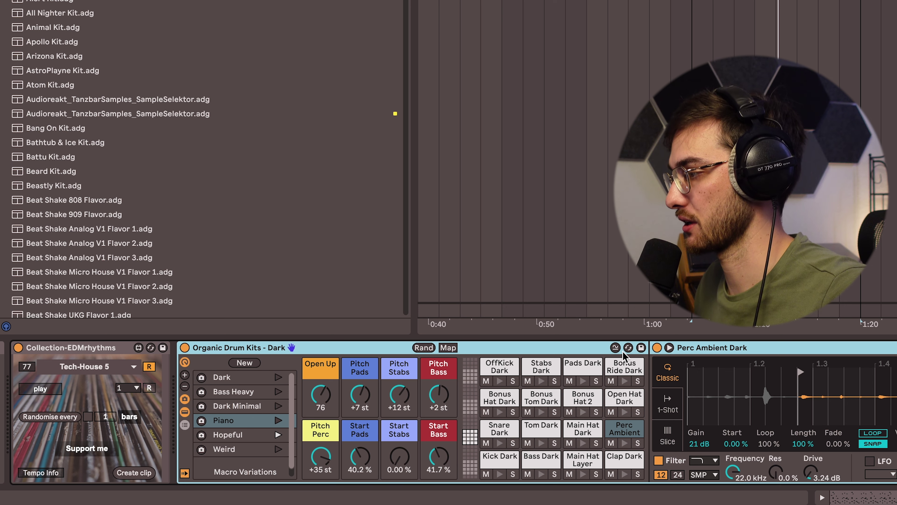
click(615, 348)
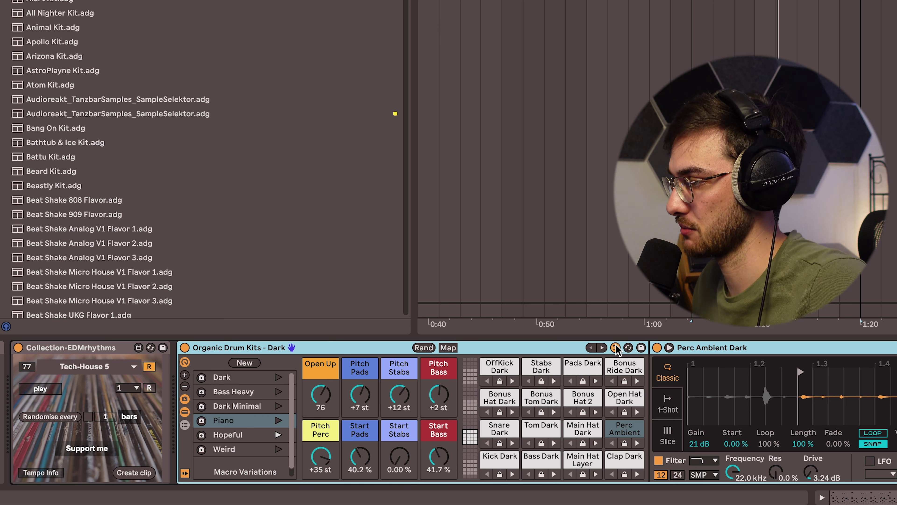
click(602, 348)
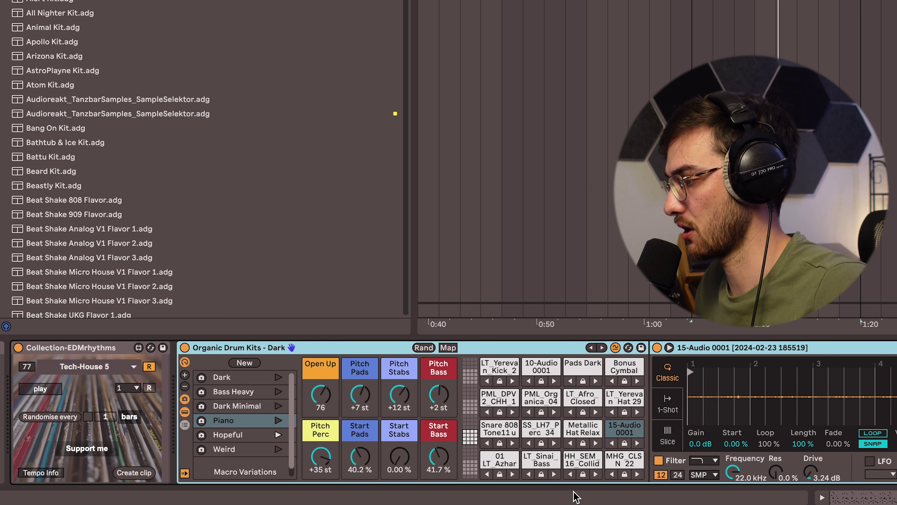
Swap individual hat and percussion pads, and lock the Pads Dark, 10-Audio 0001, PML_Organica_04 and 01 LT_Azhar kick pads against swapping.
click(590, 382)
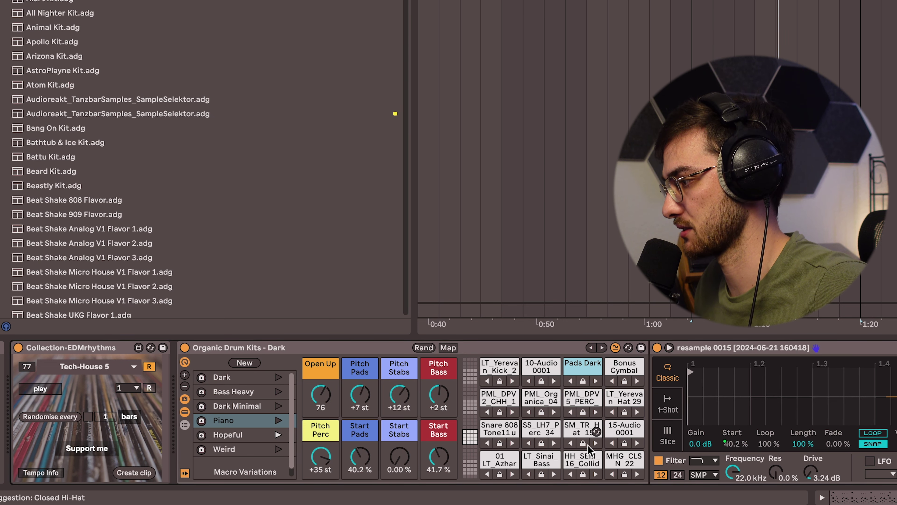
click(541, 397)
click(541, 411)
click(541, 381)
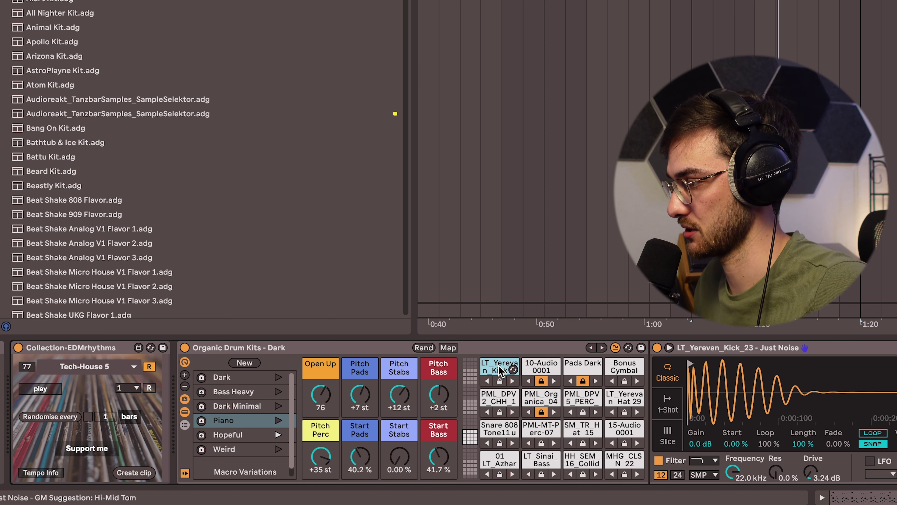
click(499, 474)
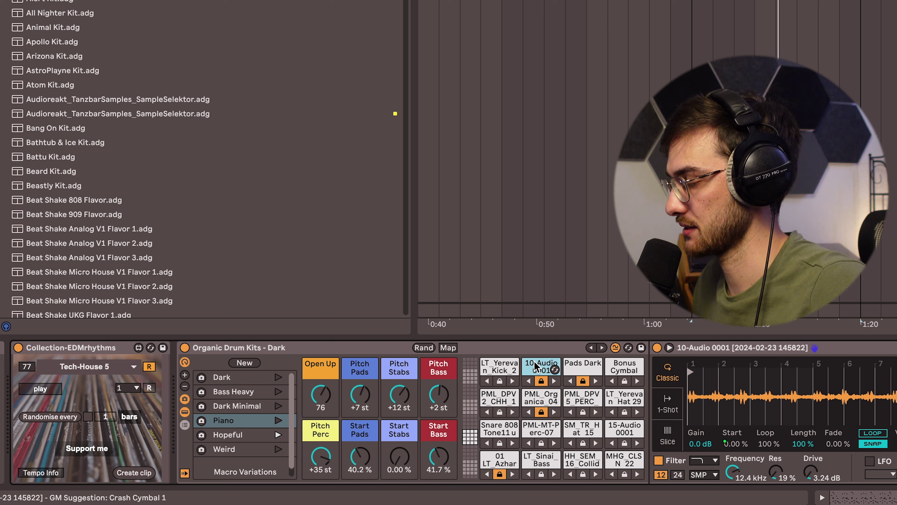
Swap all unlocked pads to the next similar samples and check the locked PML_Organica_04, 10-Audio 0001 and Pads Dark pads.
click(603, 348)
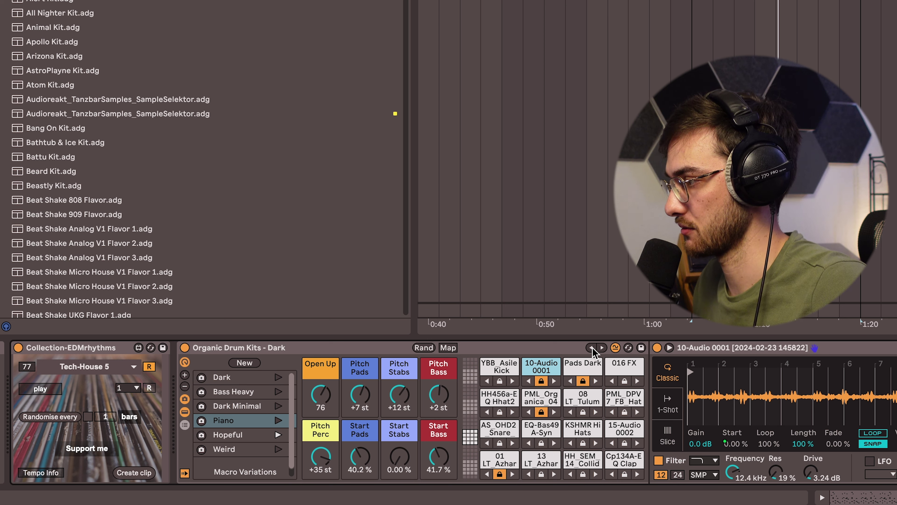
click(536, 402)
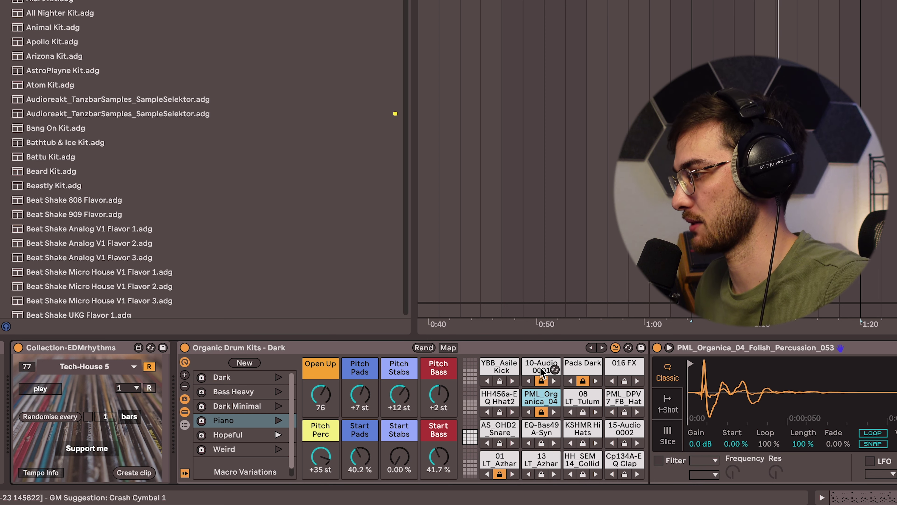
click(542, 368)
click(582, 368)
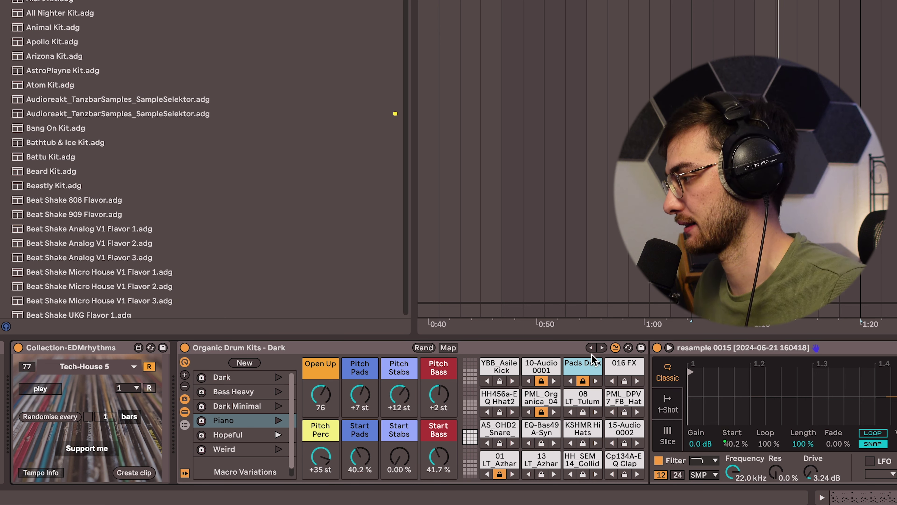
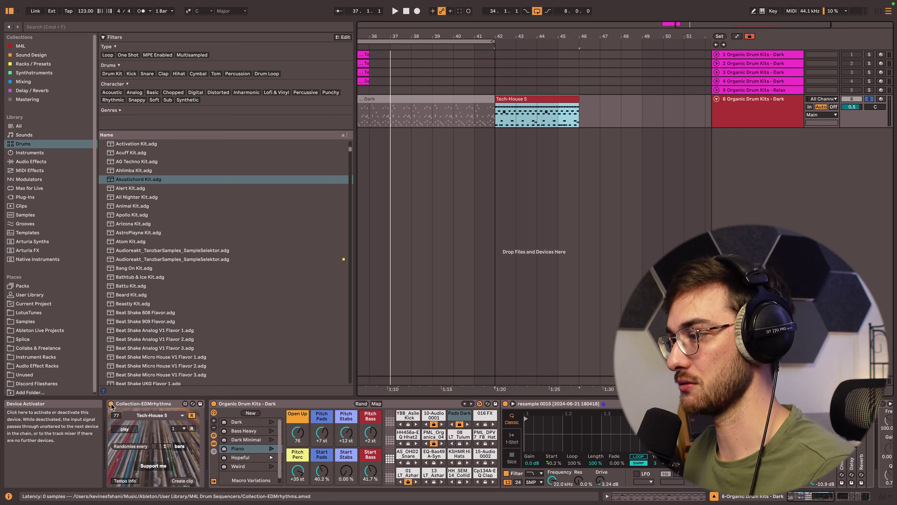
Deactivate Collection-EDMrhythms and play the Tech-House 5 clip on track 6 as a four-bar loop.
click(111, 404)
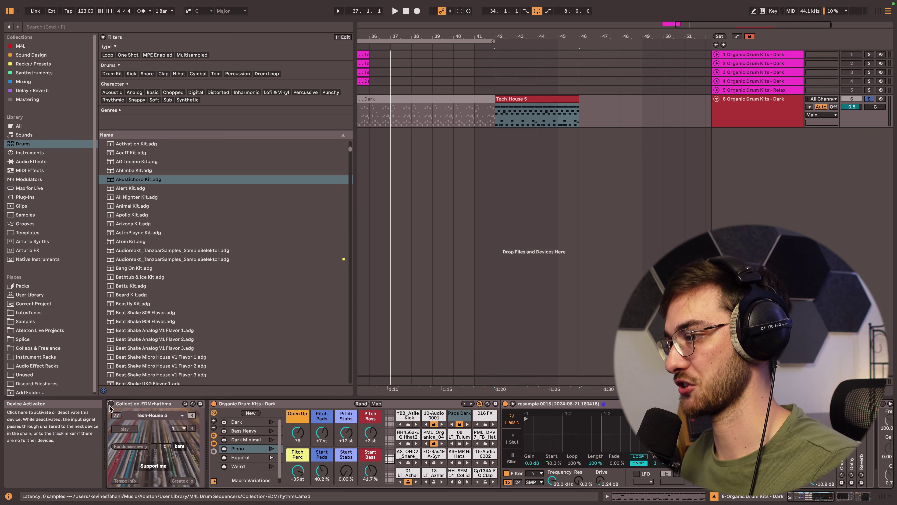
click(521, 96)
key(super+l)
key(space)
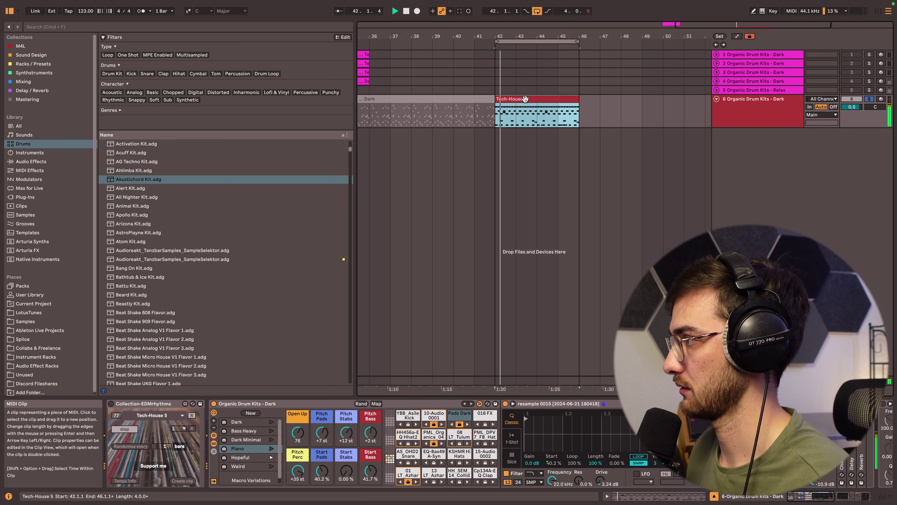
Open the Tech-House 5 clip's notes for editing and place the insert mark at 1.1.2.
double_click(527, 98)
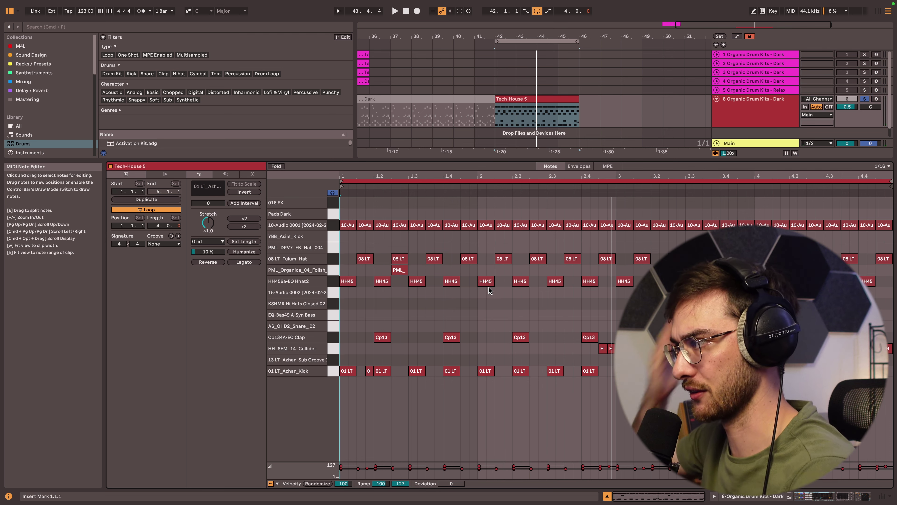
click(351, 240)
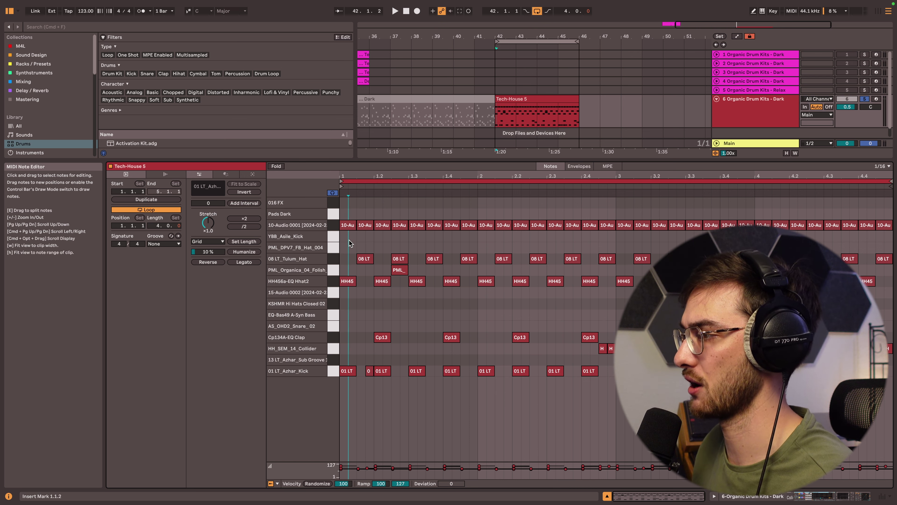
Select all hat and percussion notes above the clap row in the Tech-House 5 clip and humanize them by 34 % during playback.
drag(349, 240, 889, 260)
drag(887, 296, 315, 184)
key(space)
drag(208, 252, 213, 257)
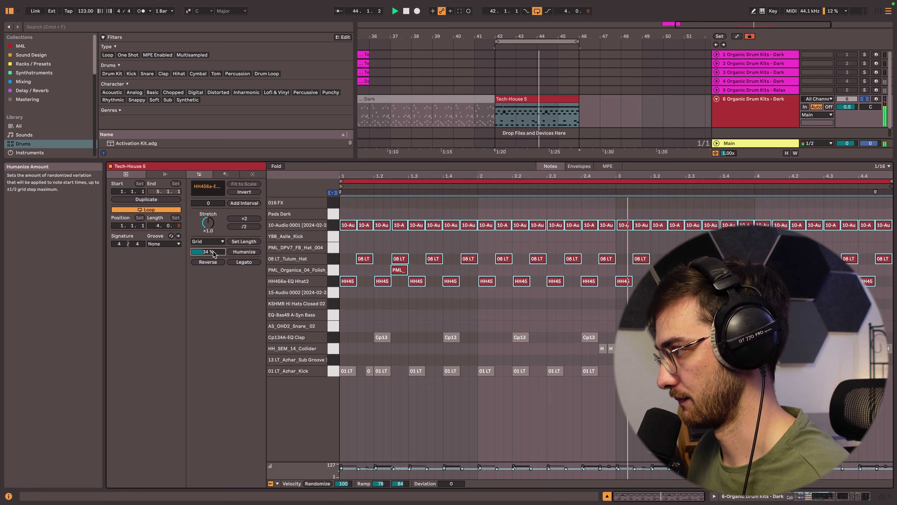
Try humanizing the Cp134A-EQ Clap notes by 30 %, and return the Humanize amount to 0 %.
click(401, 320)
drag(364, 317, 624, 344)
drag(208, 251, 208, 253)
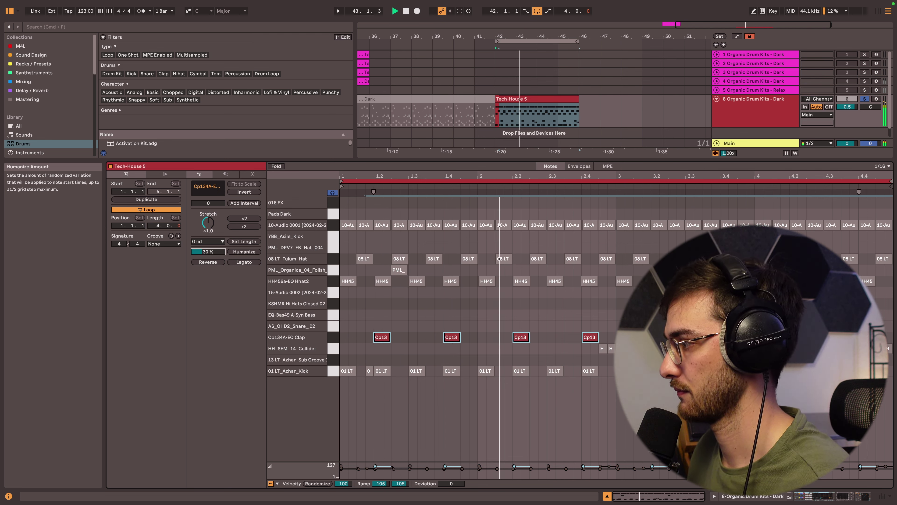
drag(208, 253, 208, 264)
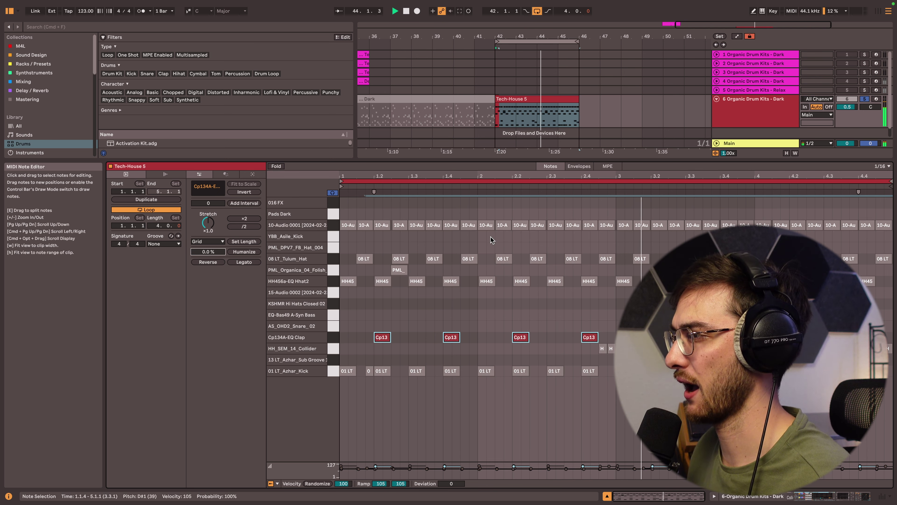
Clear the clap selection and select all 10-Audio 0001 notes across the four-bar clip.
click(491, 240)
click(417, 240)
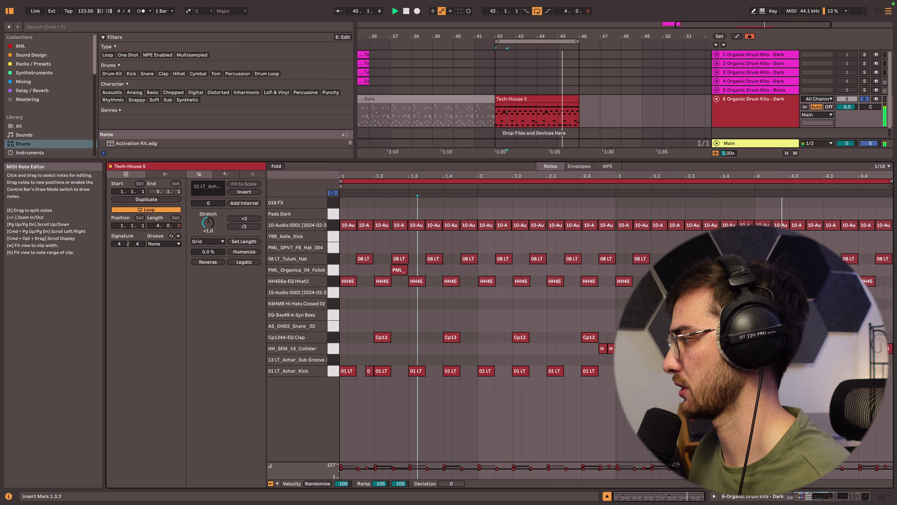
drag(888, 284, 890, 223)
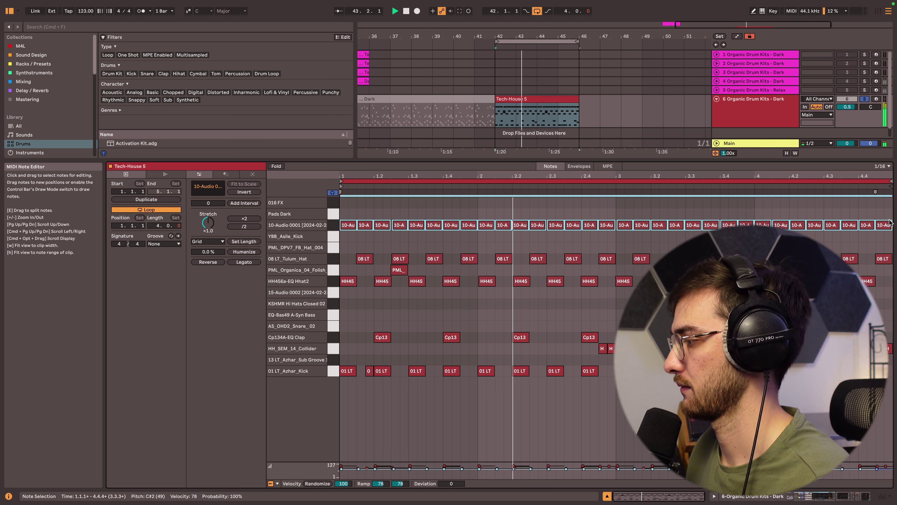
Duplicate the track 6 Organic Drum Kits - Dark, solo the duplicate and select its Tech-House 5 clip.
key(shift+Tab)
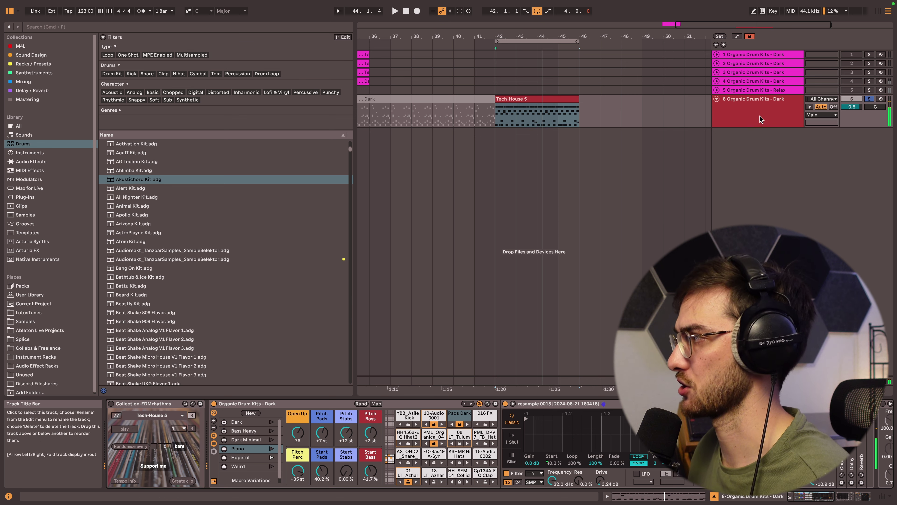
click(759, 115)
key(super+d)
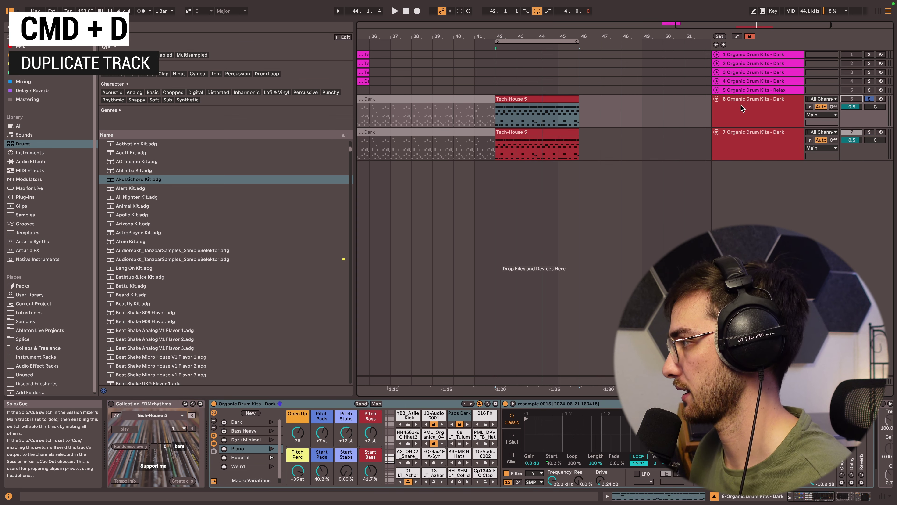
click(767, 143)
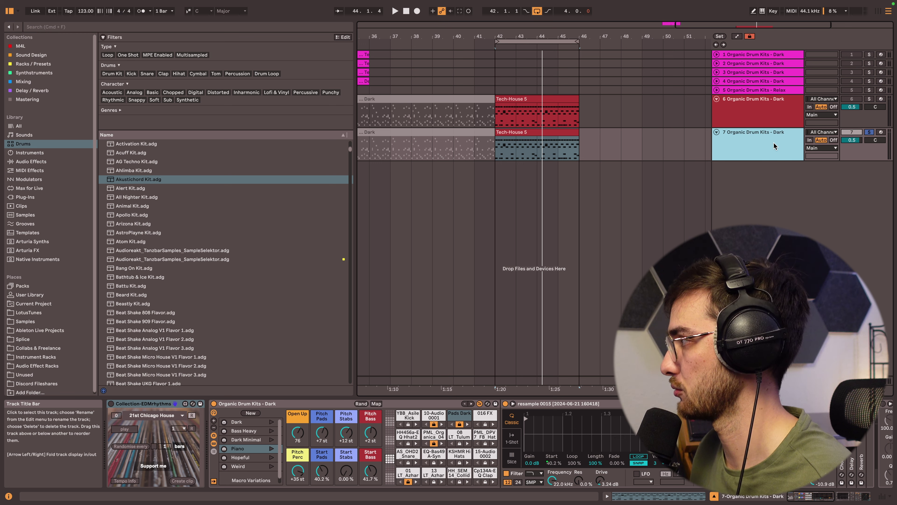
click(559, 151)
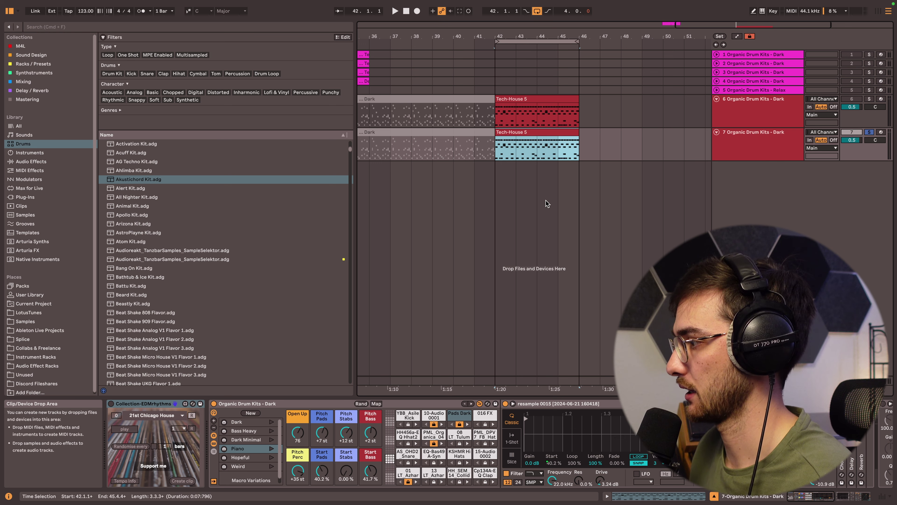
Swap all unlocked pads in track 7's drum rack to the next similar samples repeatedly while the loop plays.
click(472, 405)
key(space)
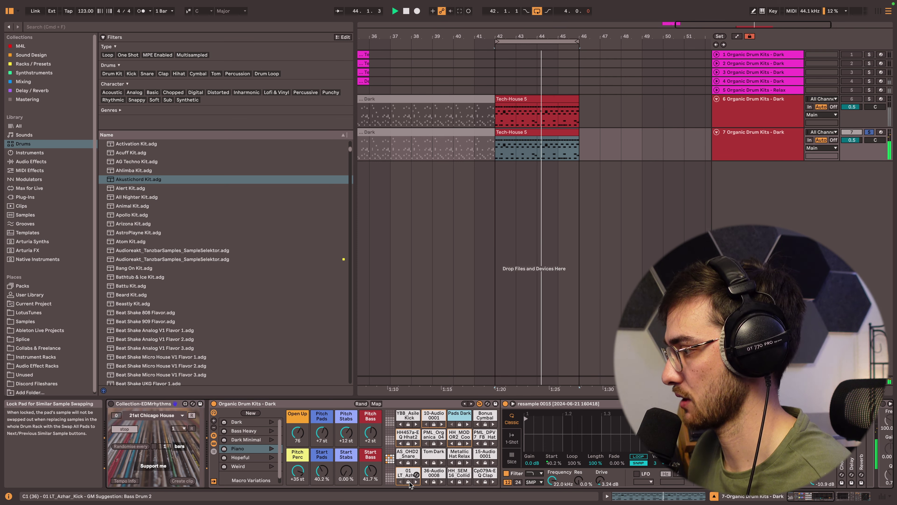
click(472, 405)
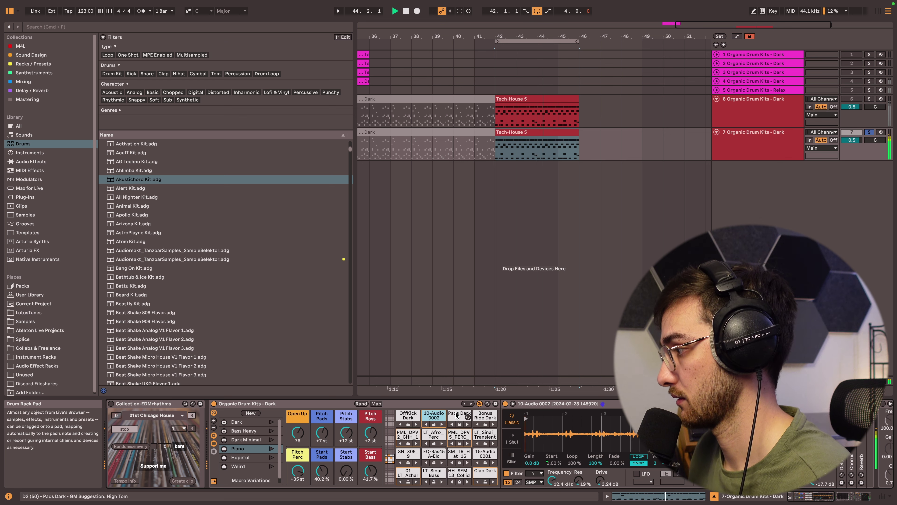
In track 7's Tech-House 5 clip, add an LT_Sinai_Transient Hat note at 1.2.2 and an SM_TR_Hat_16 note at 2.2.2.
double_click(573, 148)
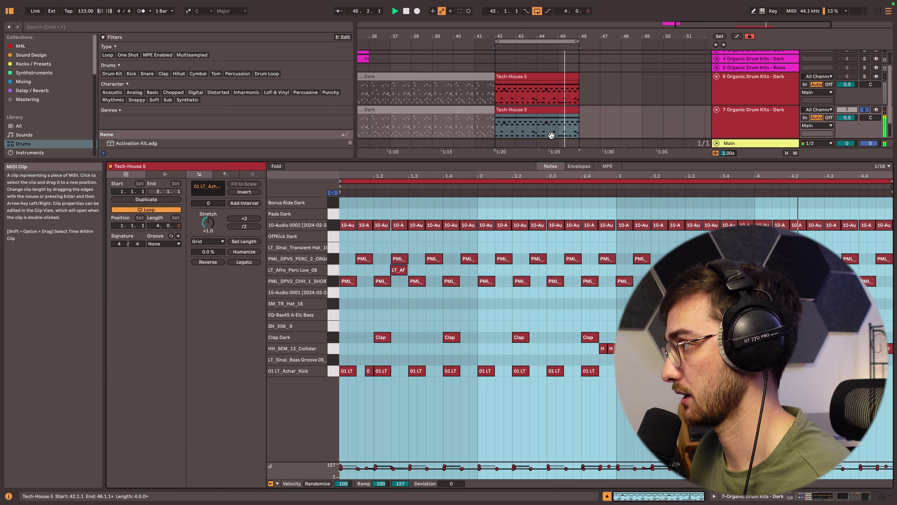
click(389, 242)
double_click(387, 247)
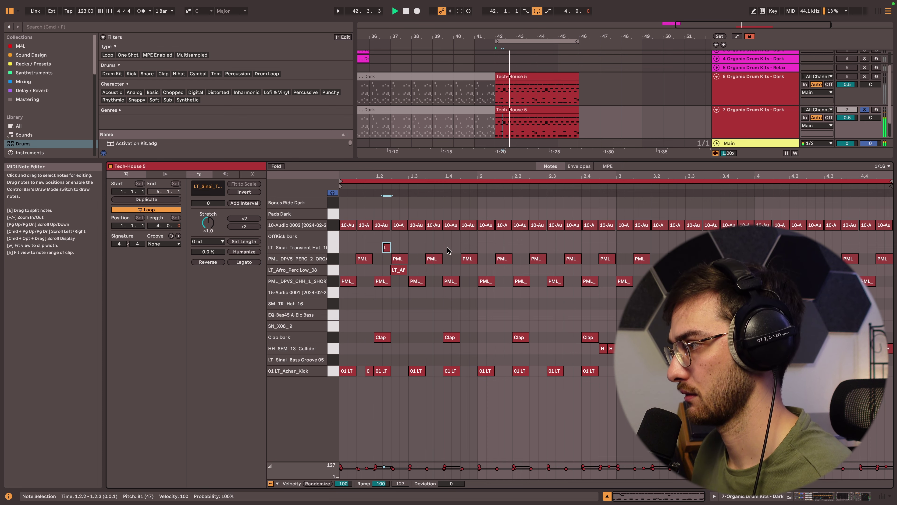
double_click(525, 303)
Add EQ-Bas45 A-Elc Bass notes at 2.4.3, 1.2.2 and 1.1.3 in the same clip.
double_click(601, 314)
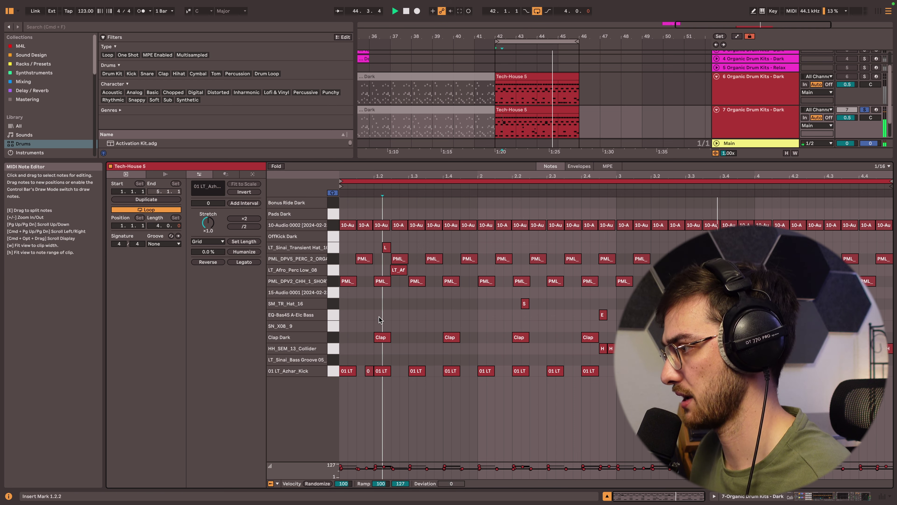
double_click(386, 315)
double_click(359, 315)
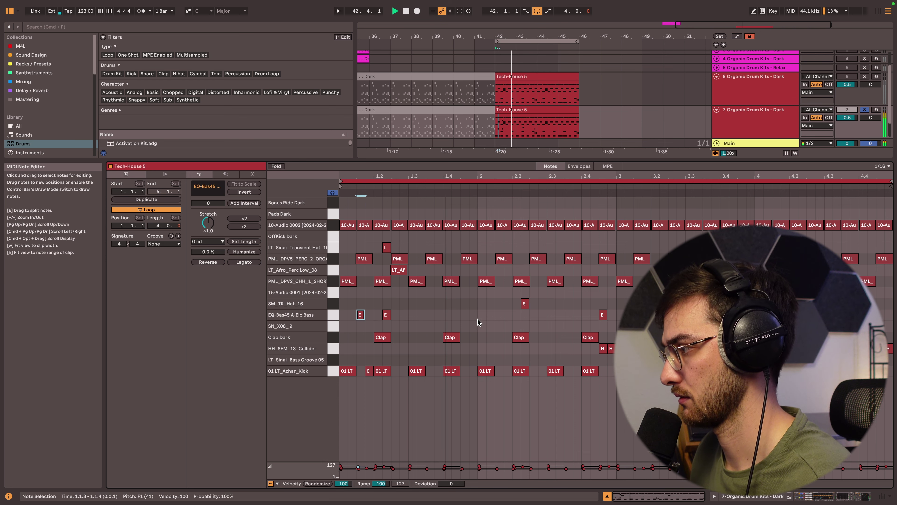
Return to track 7's devices, listen to the edited groove in the wider arrangement and stop playback.
key(shift+Tab)
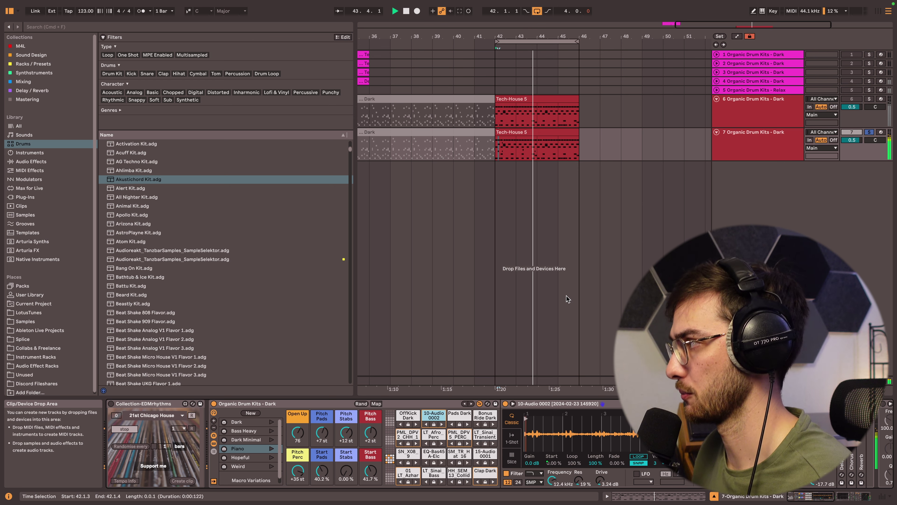
drag(583, 36, 692, 28)
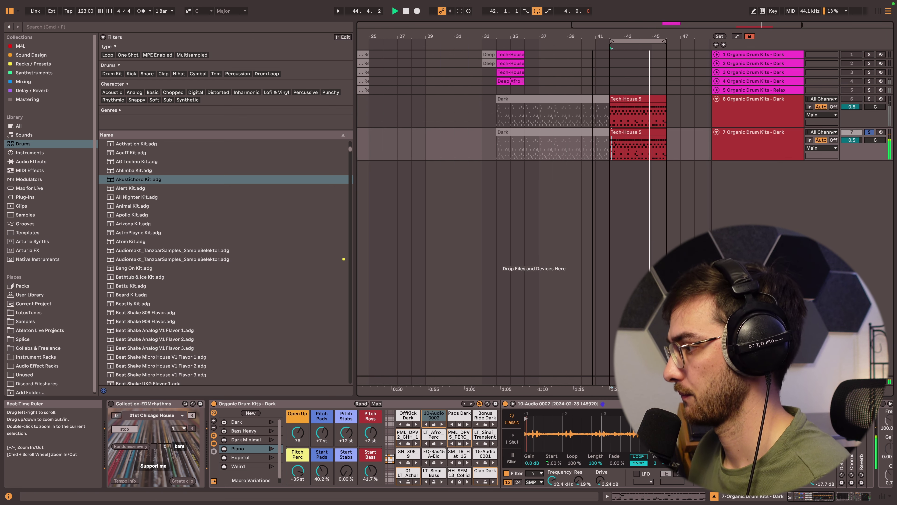
click(772, 141)
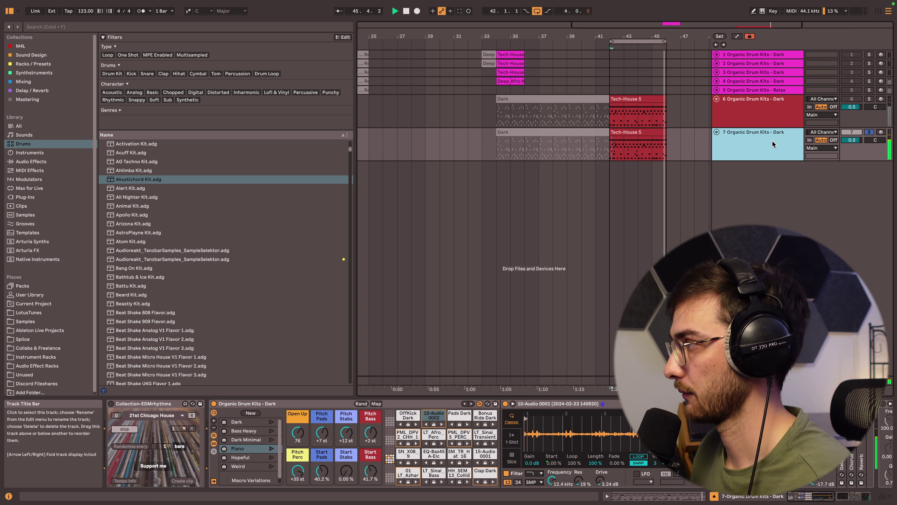
key(space)
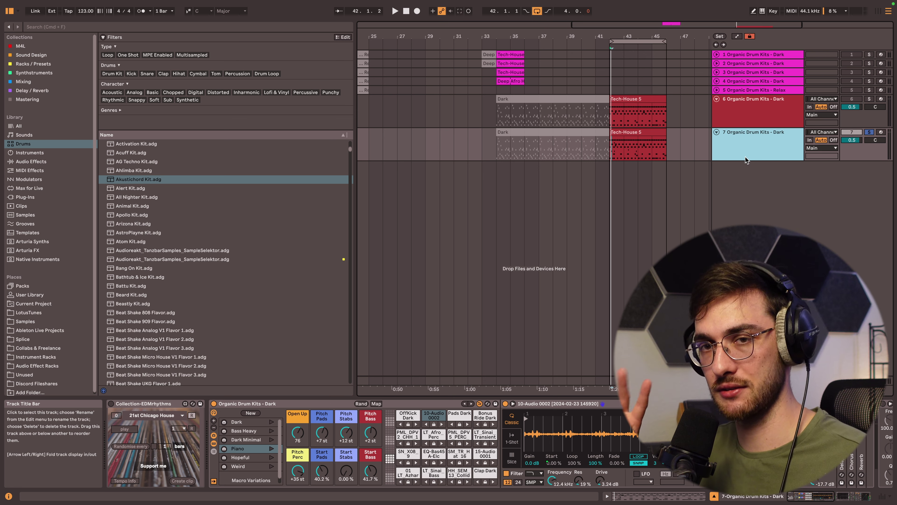
Look through the Drum Kits and MIDI folders of Organic Drum Kits in the LotusTunes place.
click(28, 313)
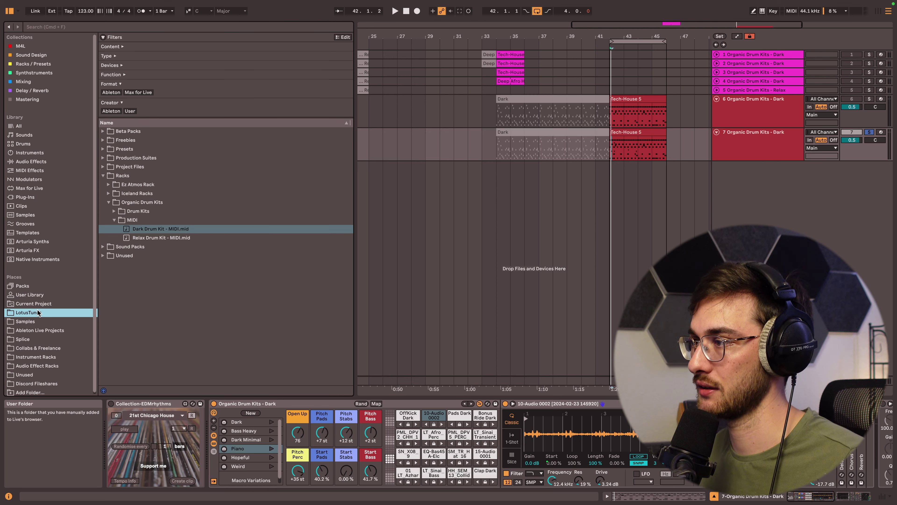
click(198, 222)
click(186, 230)
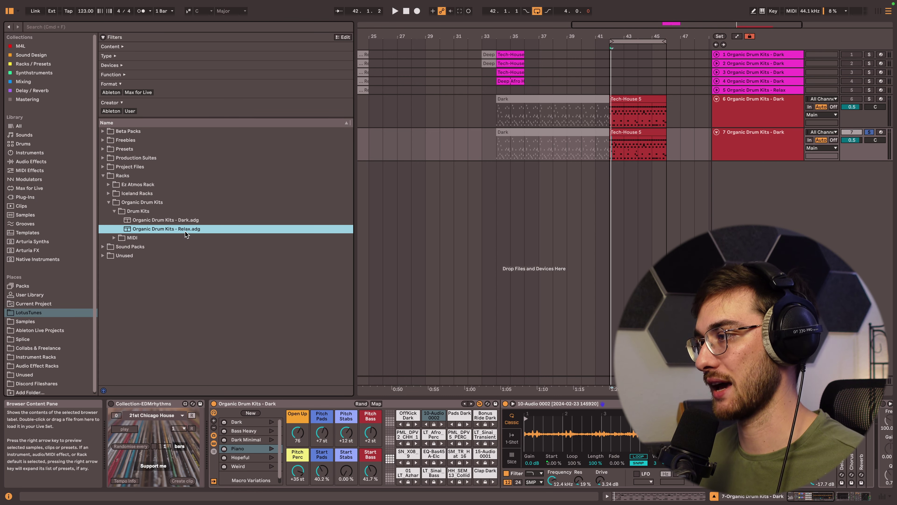
click(121, 239)
click(150, 238)
click(114, 220)
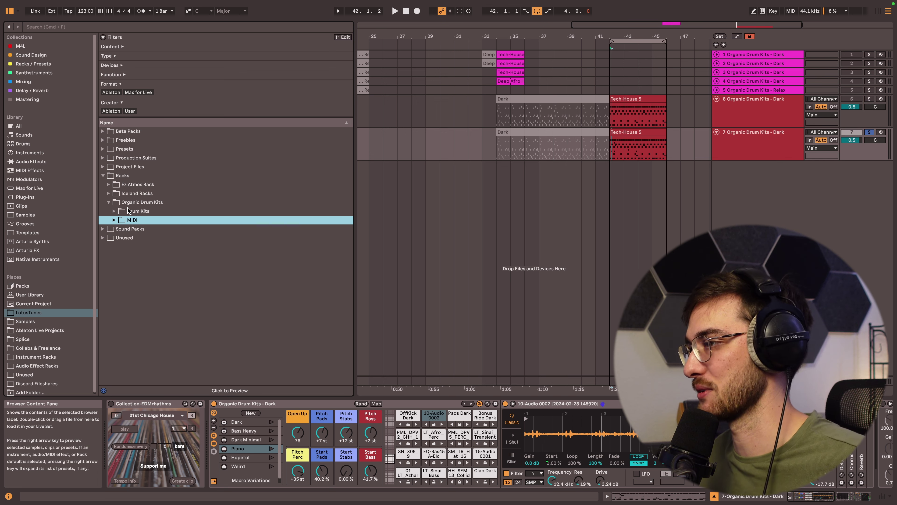
Loop the Deep Afro House clip on track 4, solo and unfold the track, and play it.
click(513, 89)
click(518, 82)
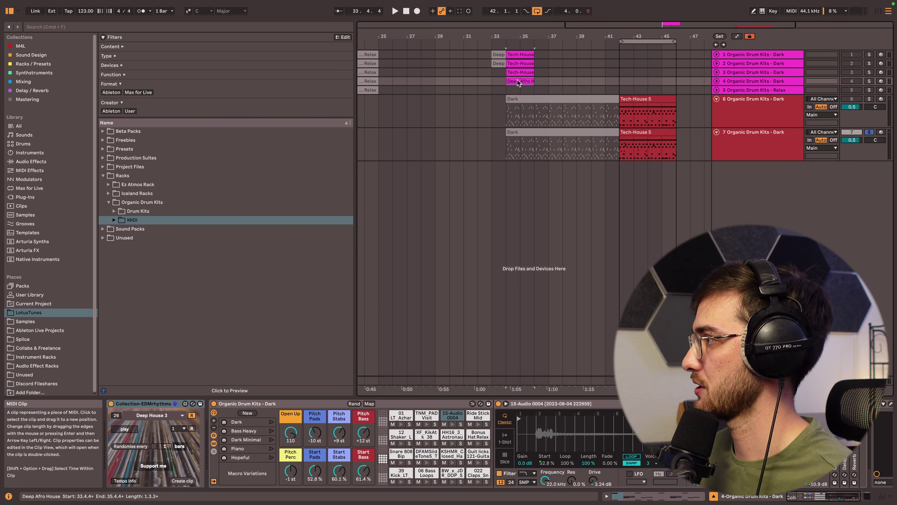
key(super+l)
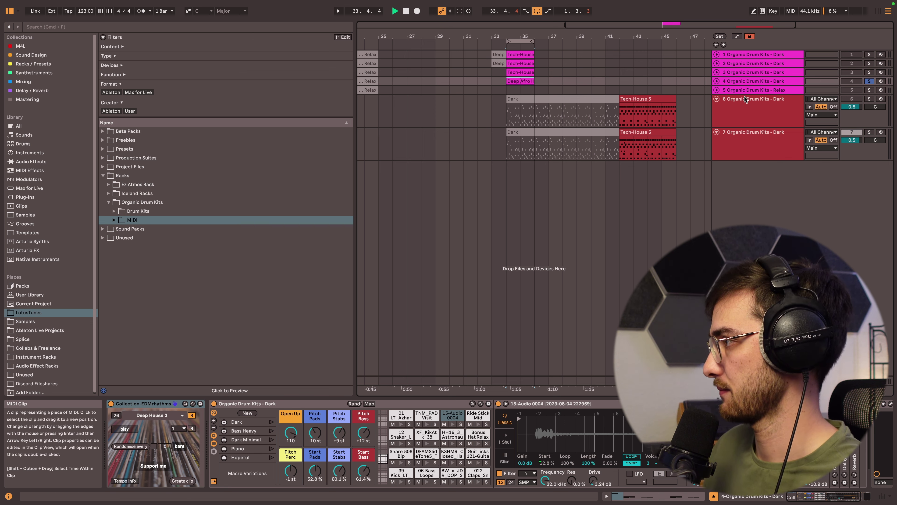
key(space)
click(863, 84)
key(Right)
click(870, 430)
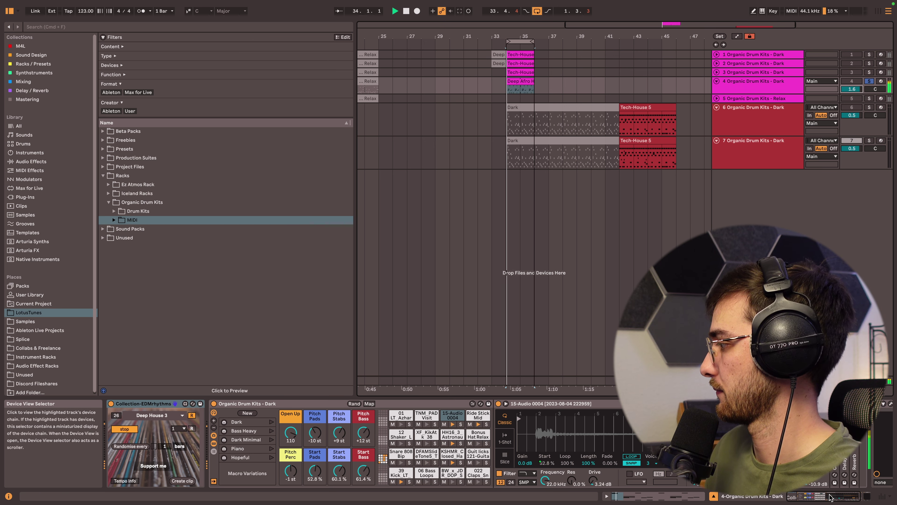
Solo and unfold track 3 during playback and bring its Organic Drum Kits rack into full view.
key(Up)
key(Right)
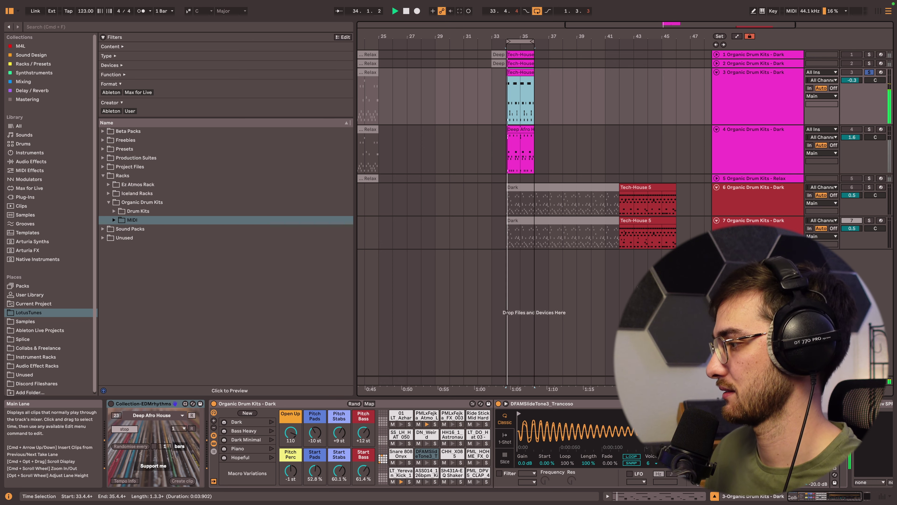
click(823, 496)
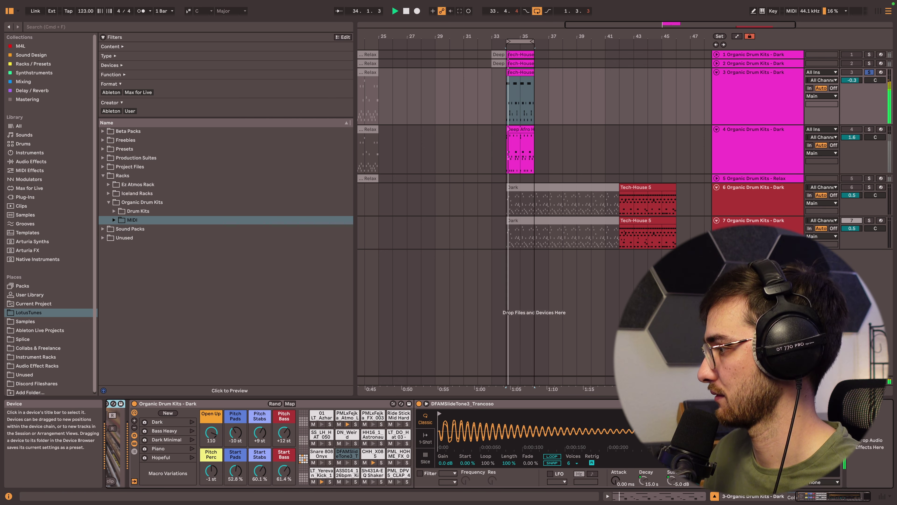
Solo track 1, play its looped Tech-House clip and raise the rack's Open Up macro to 107.
click(759, 54)
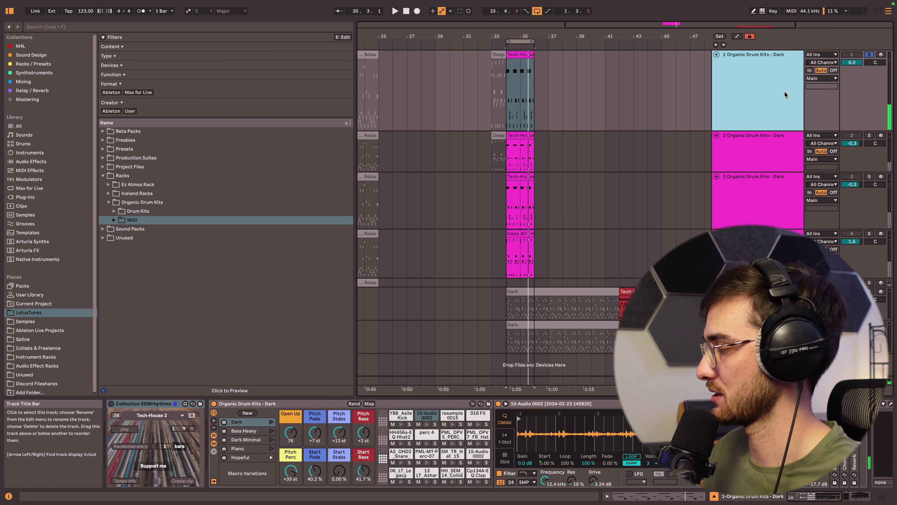
key(space)
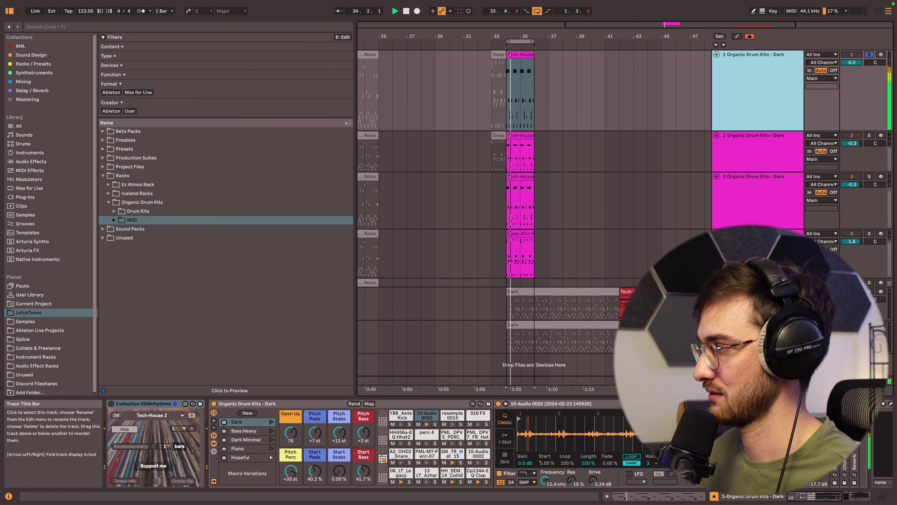
click(847, 74)
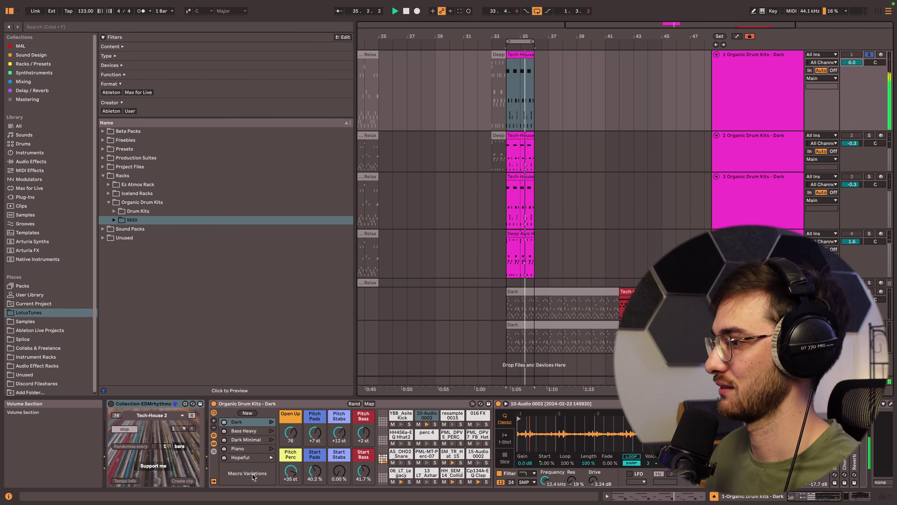
drag(291, 432, 291, 417)
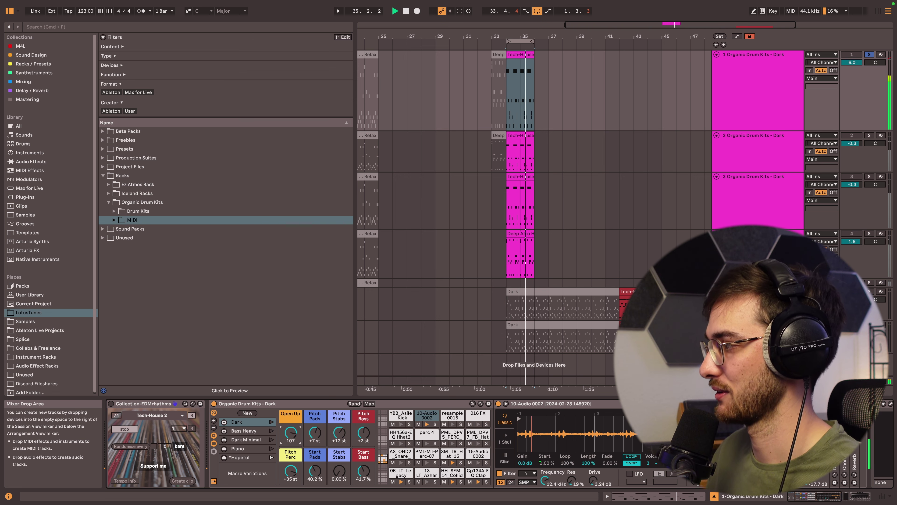
On the Main track, audition the highpass rack with its Filter macro at 33 and switch the rack off again.
click(756, 381)
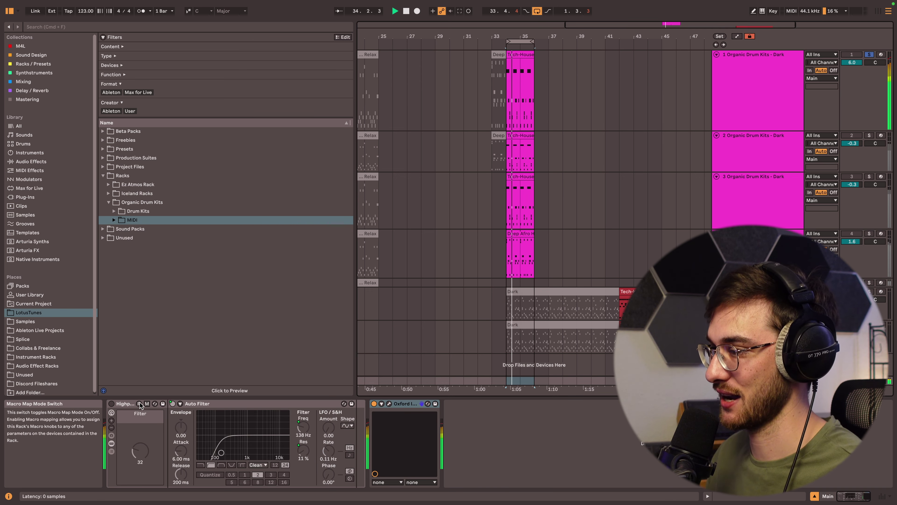
click(112, 406)
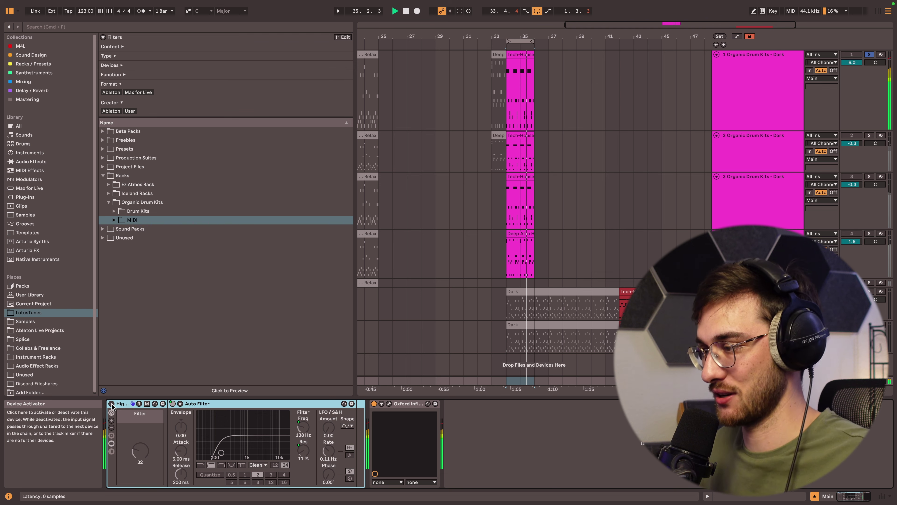
click(112, 404)
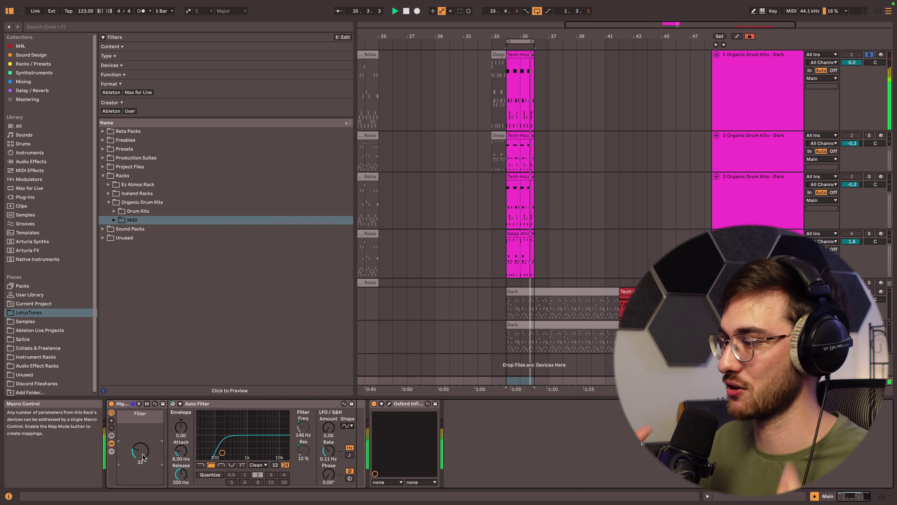
click(112, 404)
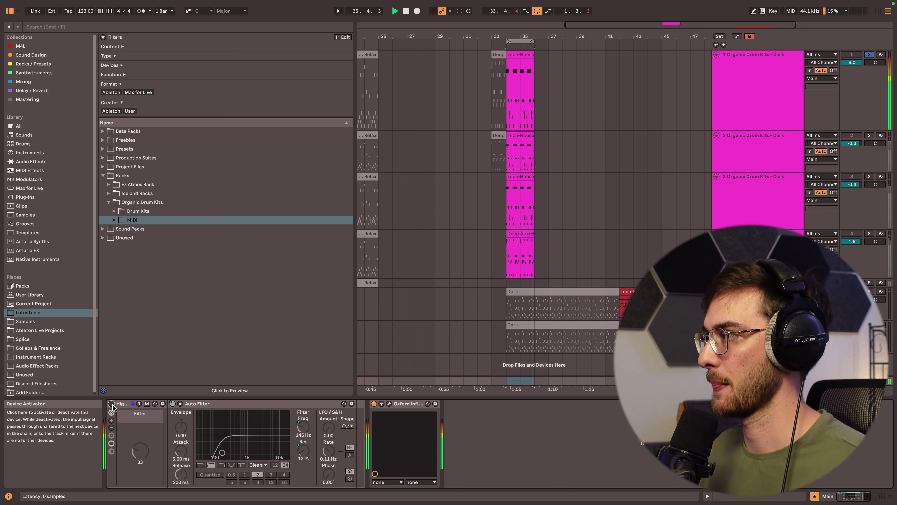
Solo track 2 and raise its volume to 6.0 dB.
click(774, 158)
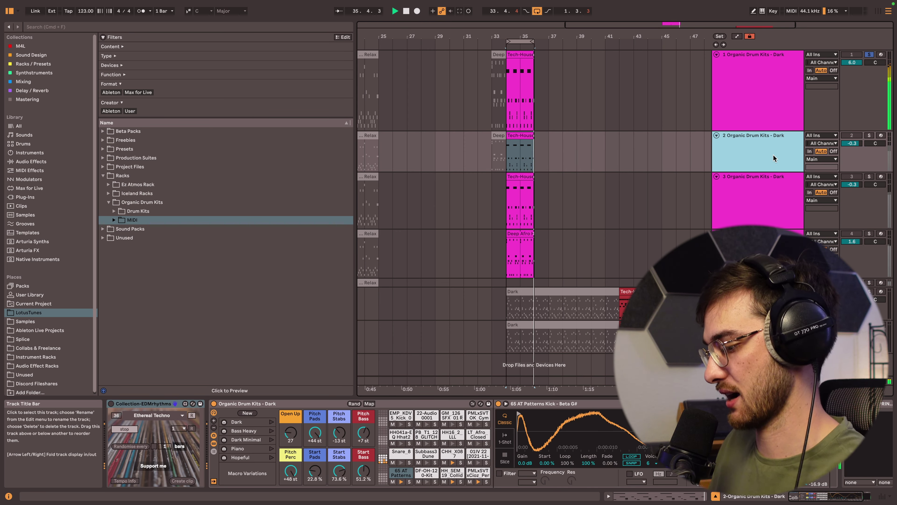
key(super+z)
key(super+z)
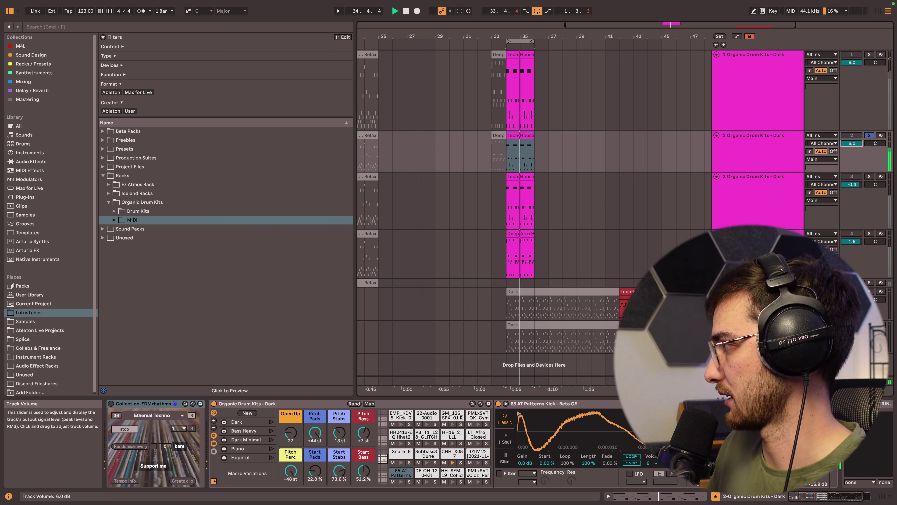
Set track 2's rack macros: Open Up 84, Pitch Pads -12 st, Pitch Stabs +6 st, Pitch Bass +12 st, Start Stabs 85.8%, Start Bass 55.9%.
drag(291, 431, 363, 430)
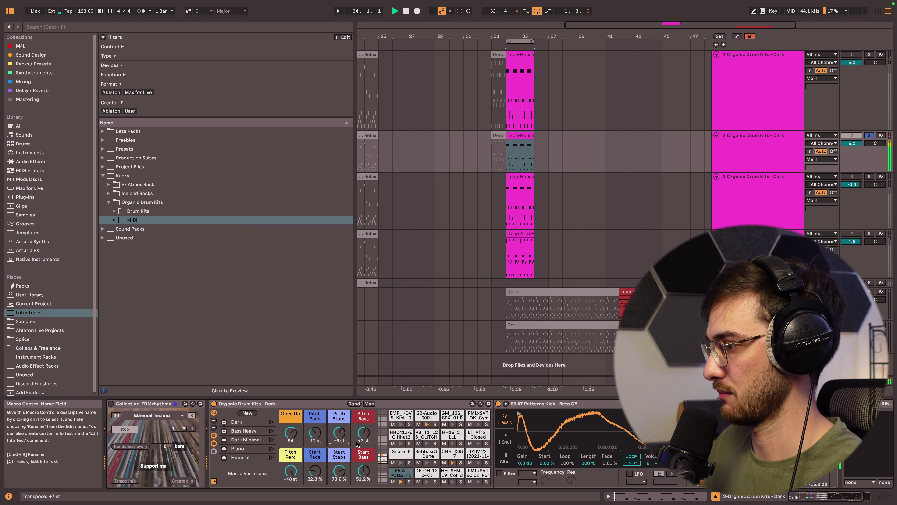
click(363, 471)
drag(340, 471, 364, 469)
Swap all pad samples in track 2's Organic Drum Kits rack for the next similar sounds.
click(473, 403)
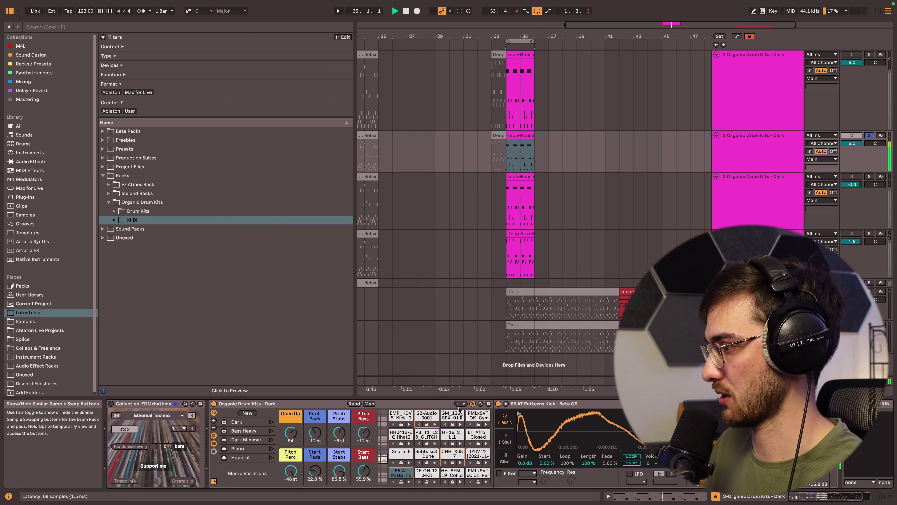
click(466, 406)
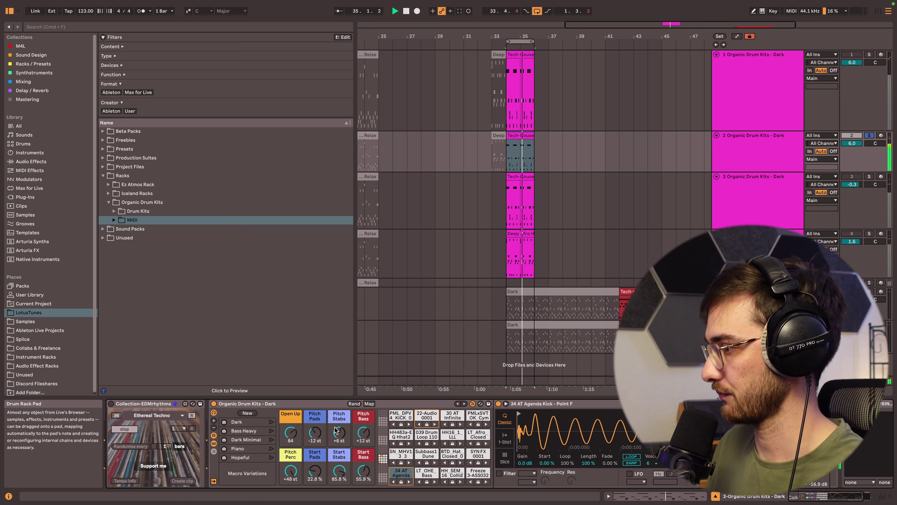
drag(314, 434, 315, 428)
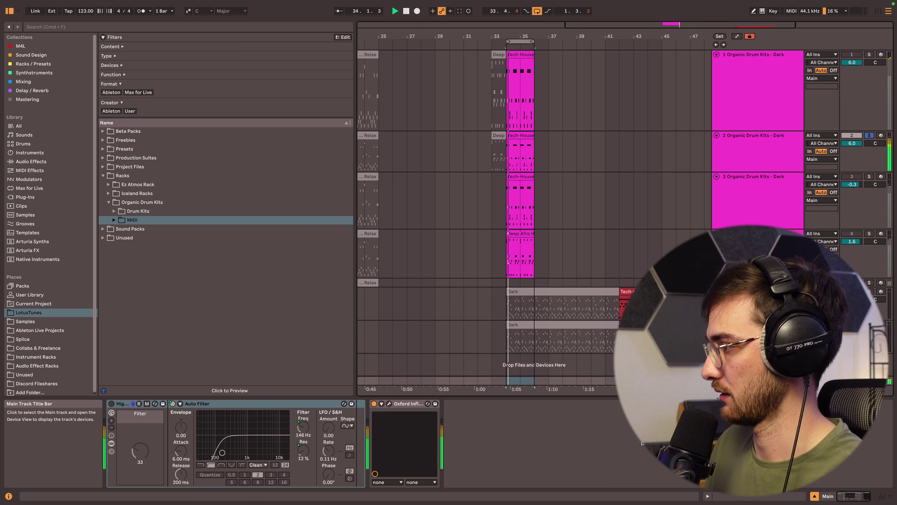
Audition soloed track 2 through the Main track's highpass rack and switch the rack off again.
click(519, 380)
click(111, 404)
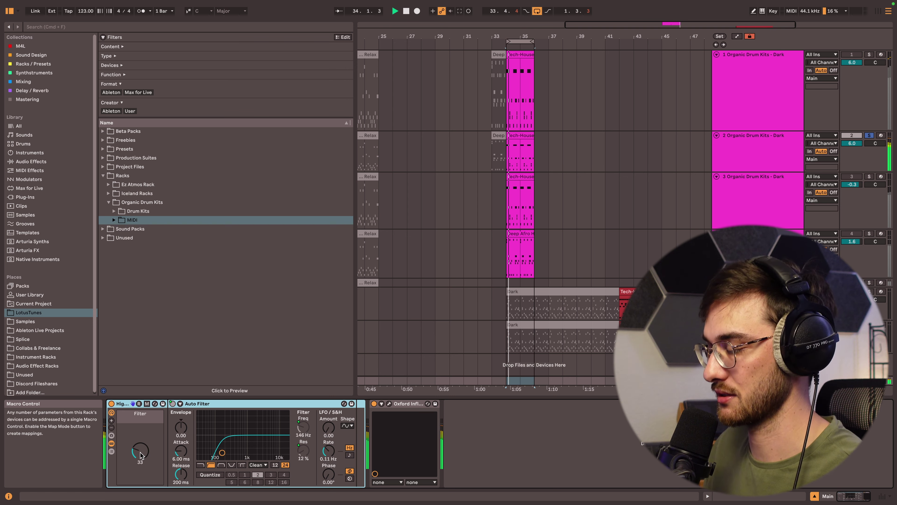
click(112, 405)
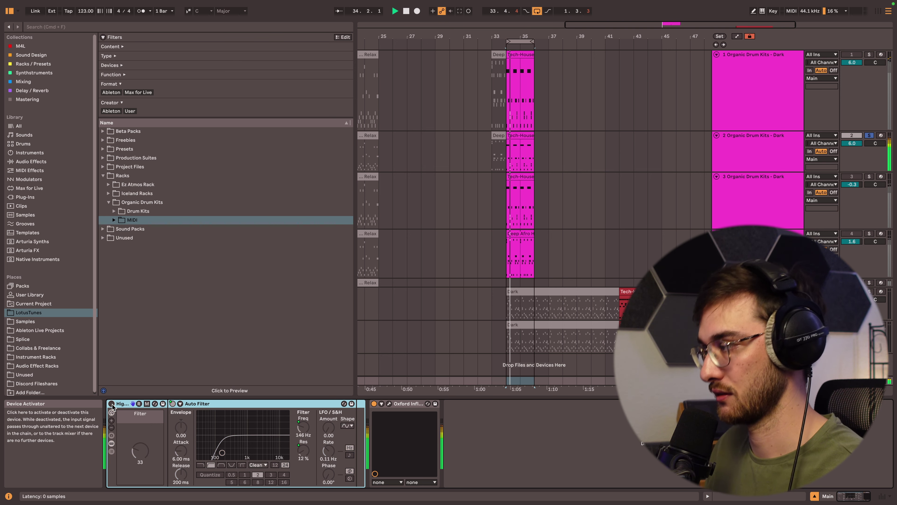
Solo track 3 and raise its volume to 6.0 dB.
click(764, 205)
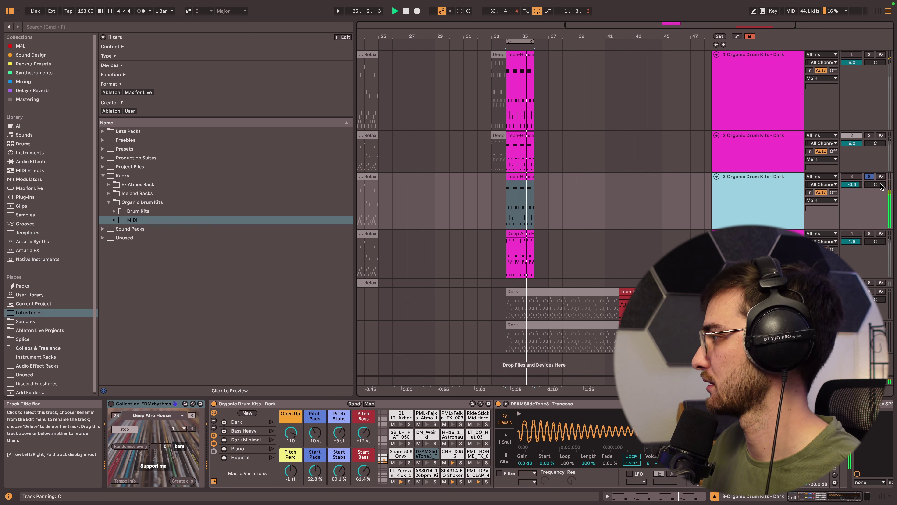
drag(853, 185, 852, 160)
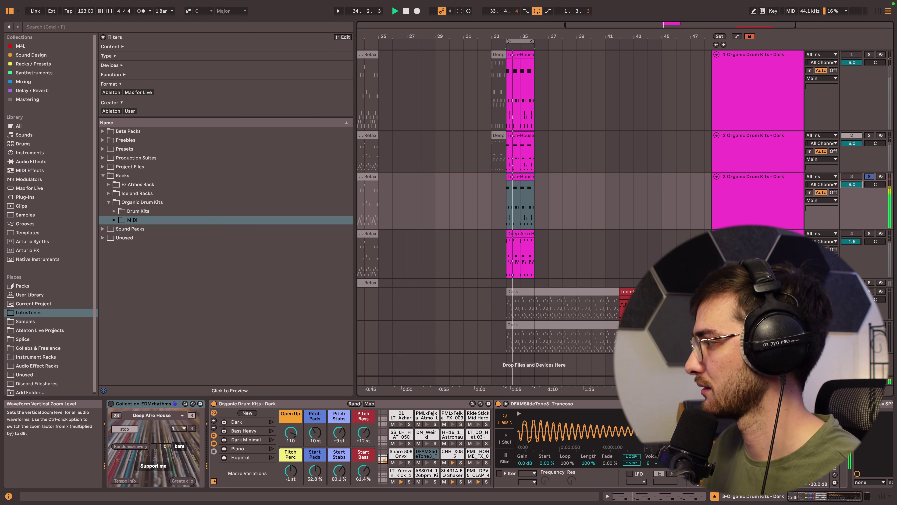
Compare soloed track 3 with the Main track's highpass rack on and off, leaving the rack off.
click(757, 381)
click(112, 404)
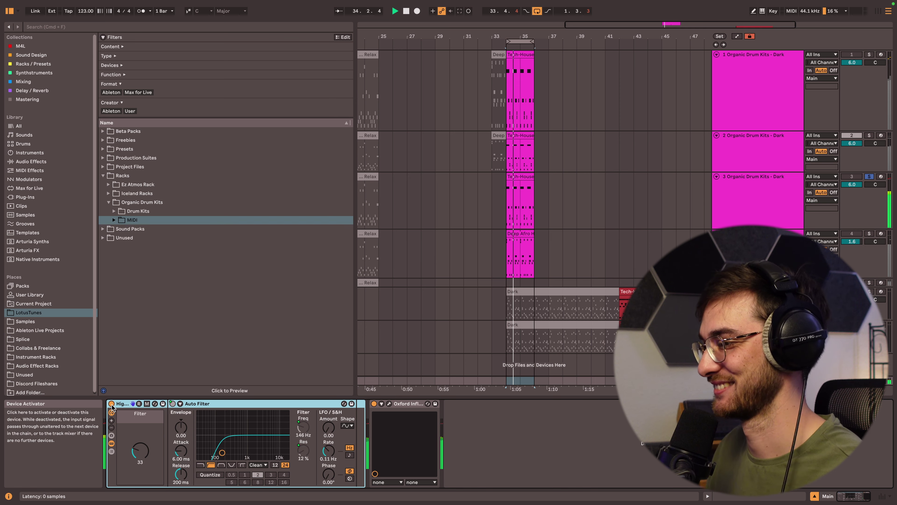
click(112, 403)
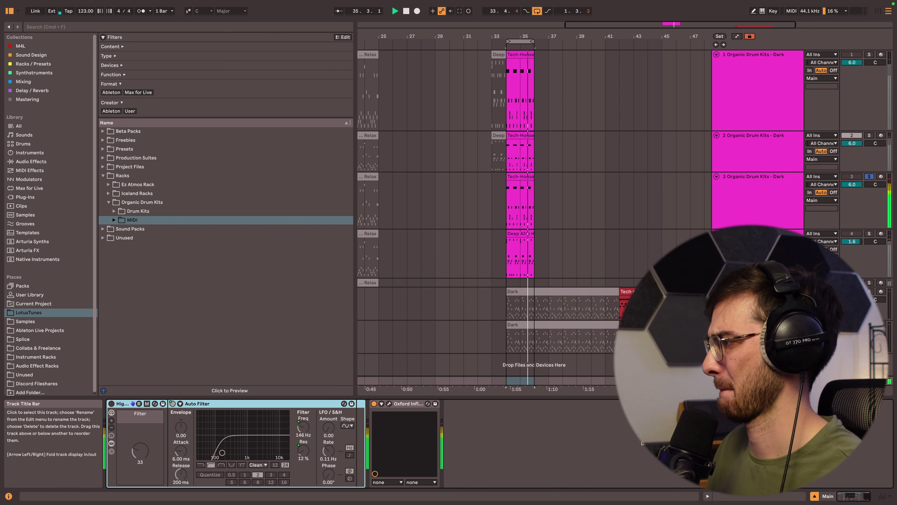